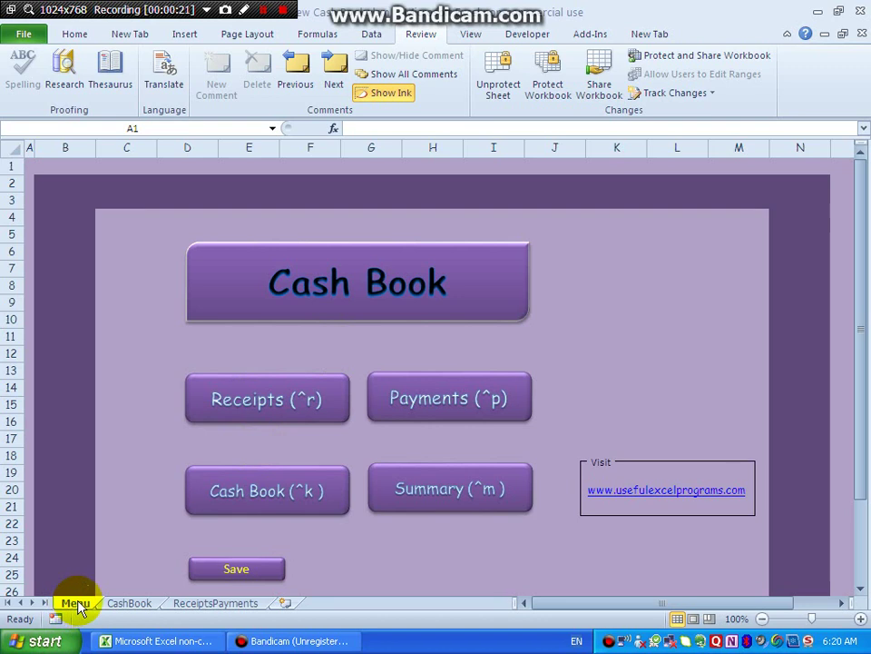
Look through the CashBook and ReceiptsPayments sheets, including the full list of account heads, and return to the Menu sheet.
click(126, 607)
click(126, 606)
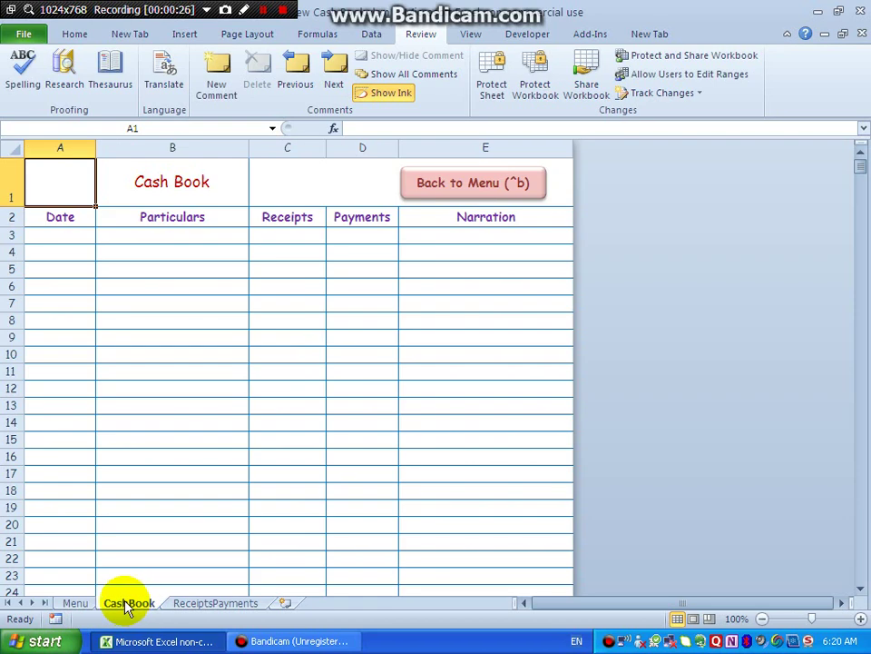
click(205, 606)
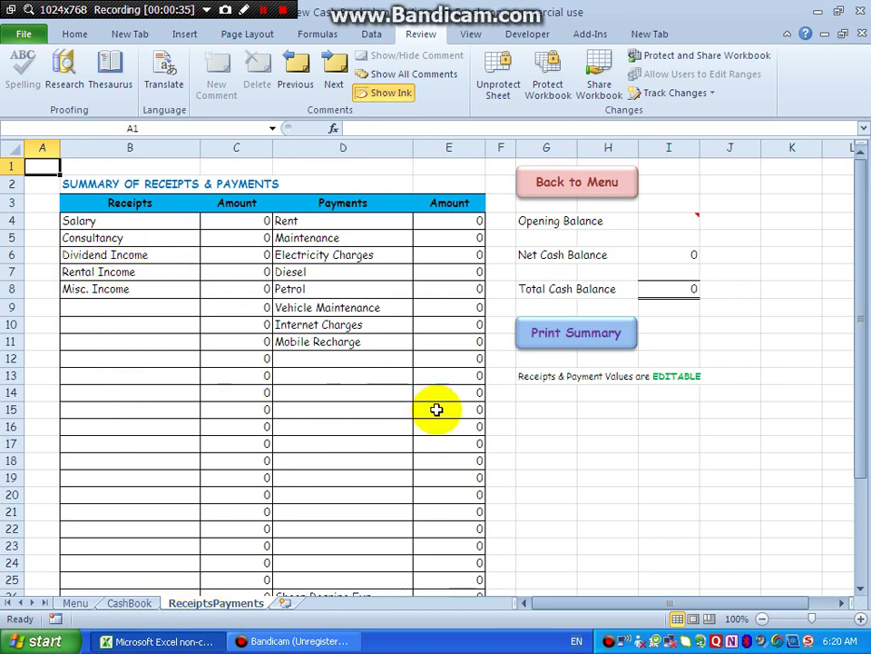
scroll(437, 409, down, 2)
scroll(436, 407, up, 2)
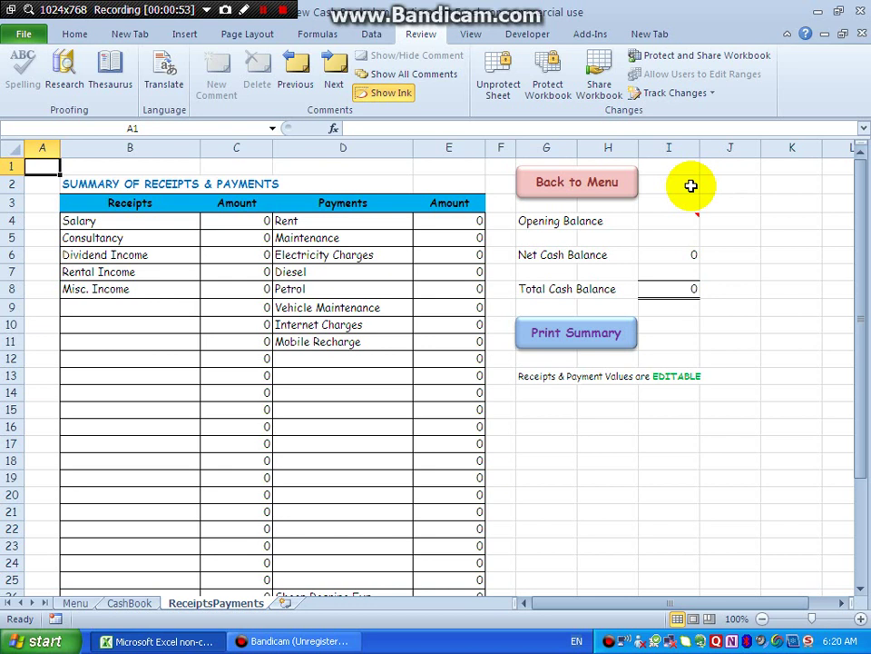
key(ctrl+b)
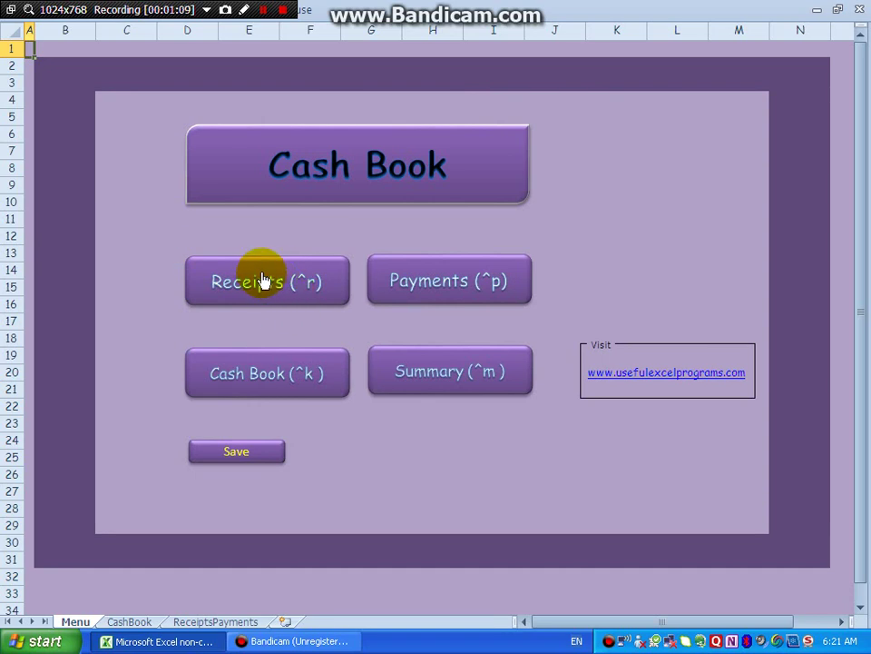
Start a new receipt entry with Salary as the account and an amount of 45000.
click(319, 288)
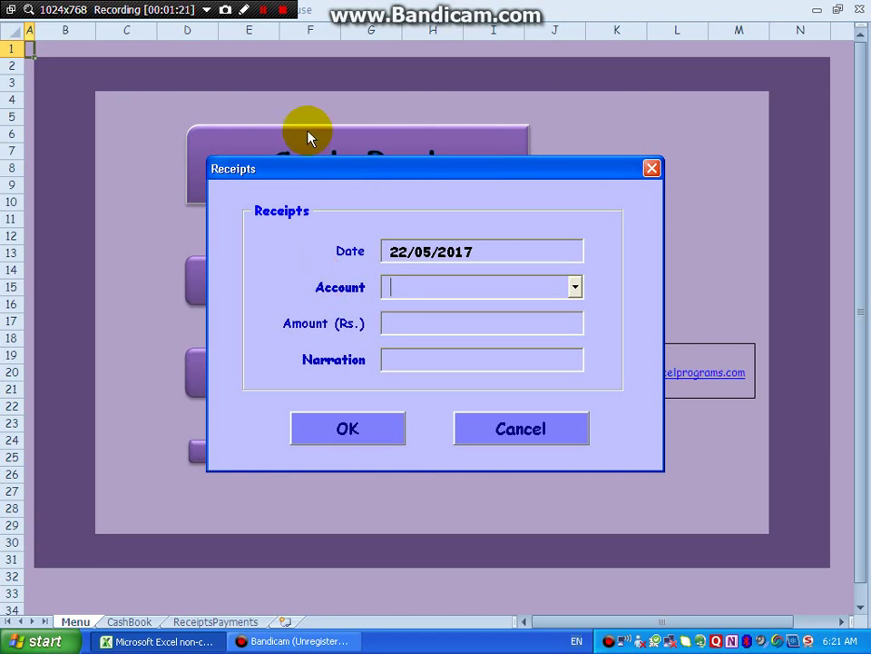
click(575, 289)
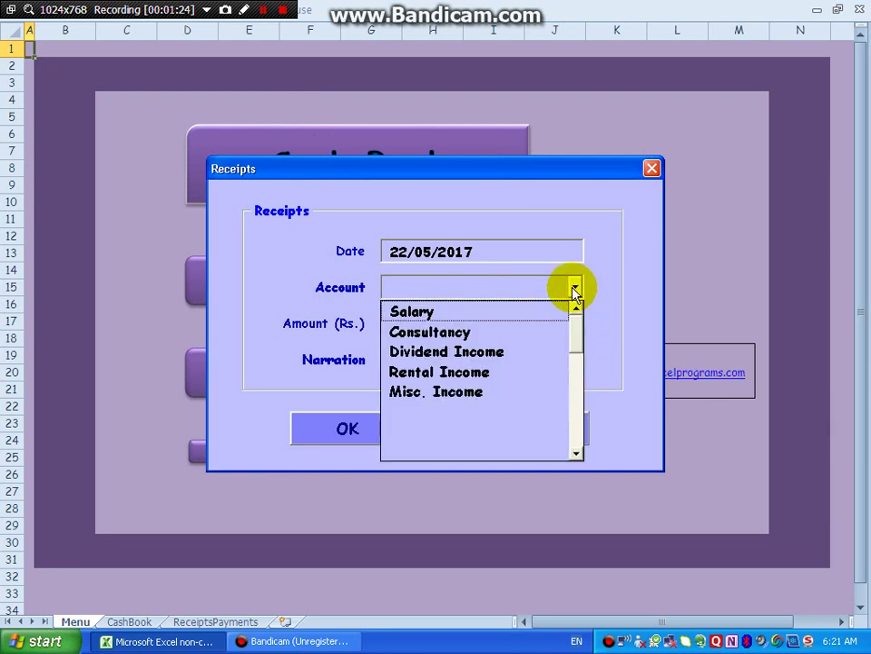
click(509, 313)
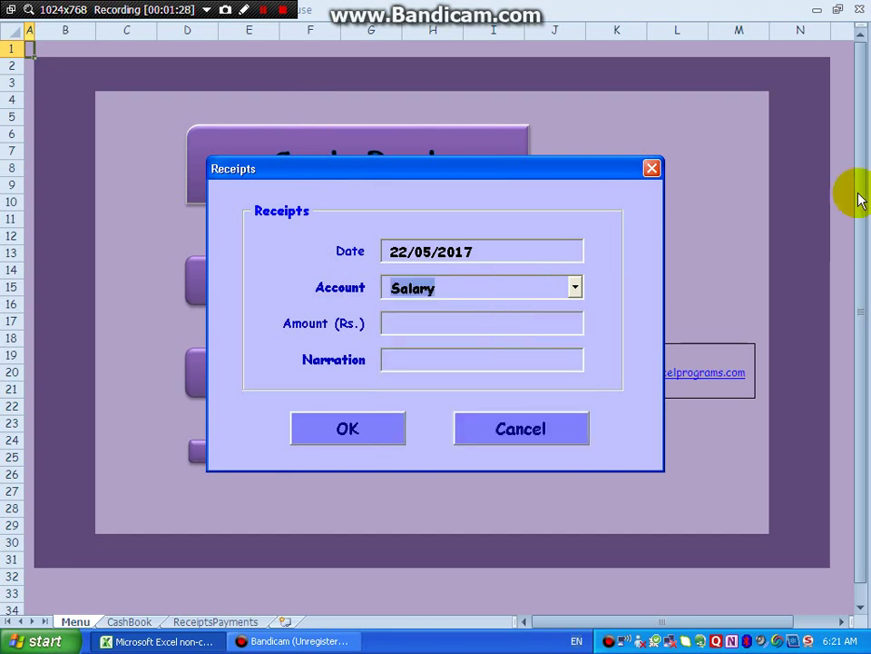
click(390, 323)
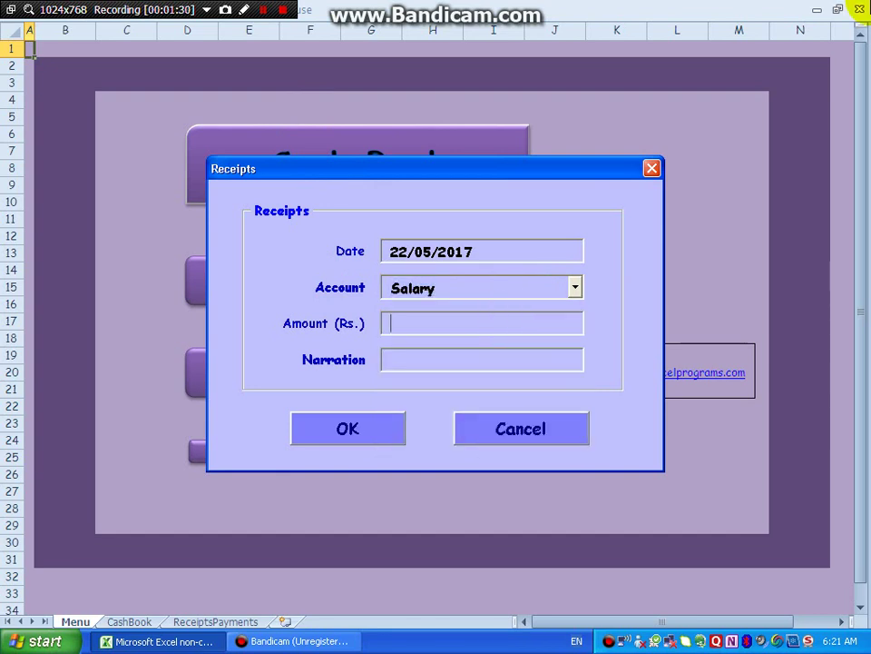
text(45000)
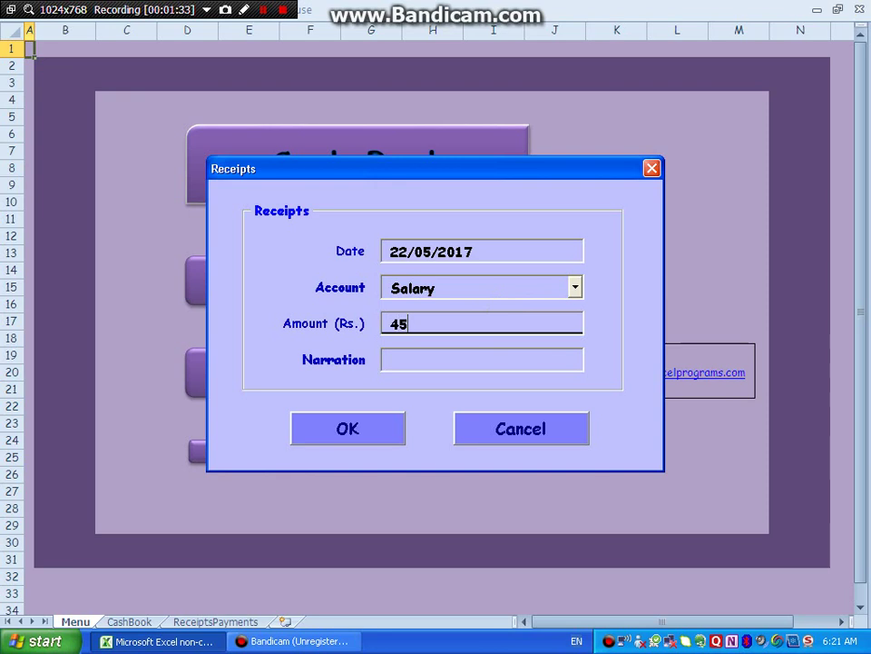
Set the receipt's narration to "For April 2017", submit the entry and close the Receipts form.
click(391, 359)
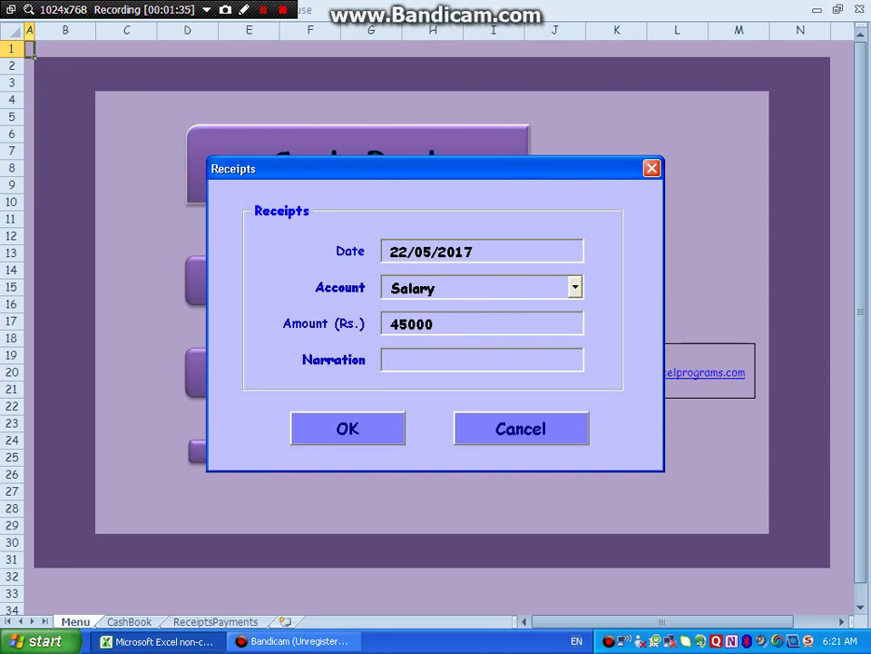
text(For May)
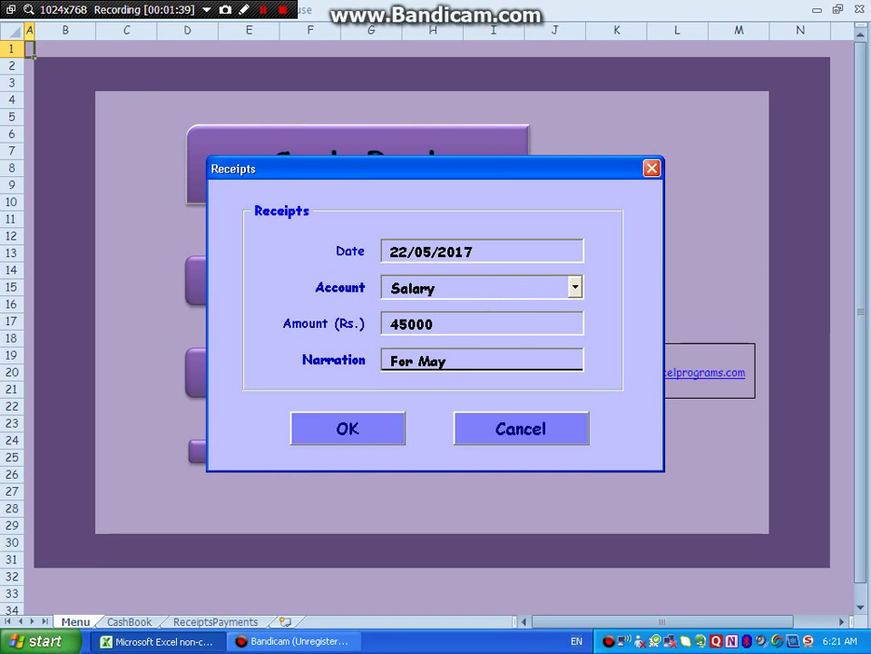
key(BackSpace)
key(BackSpace)
key(BackSpace)
key(BackSpace)
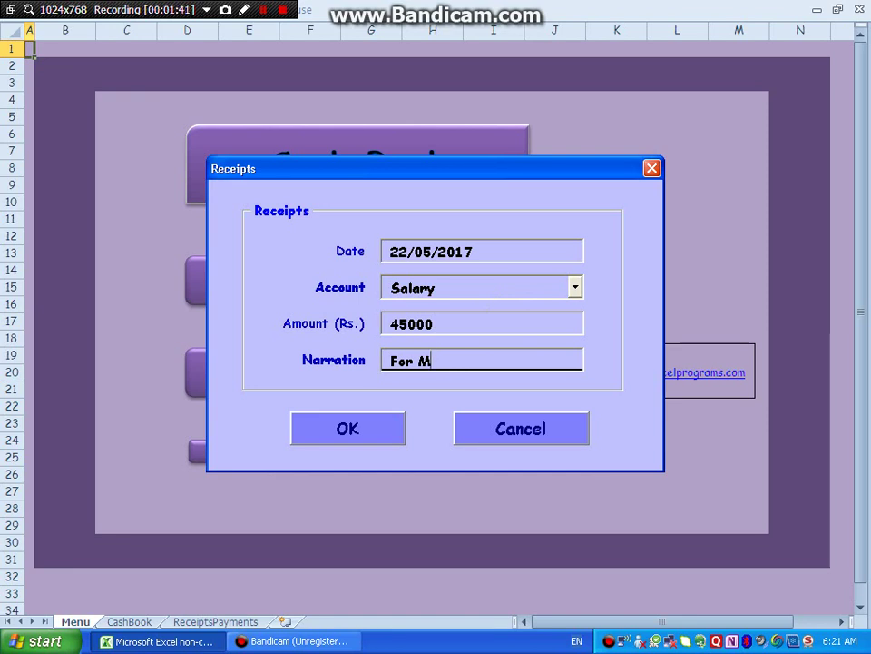
text(April 2017)
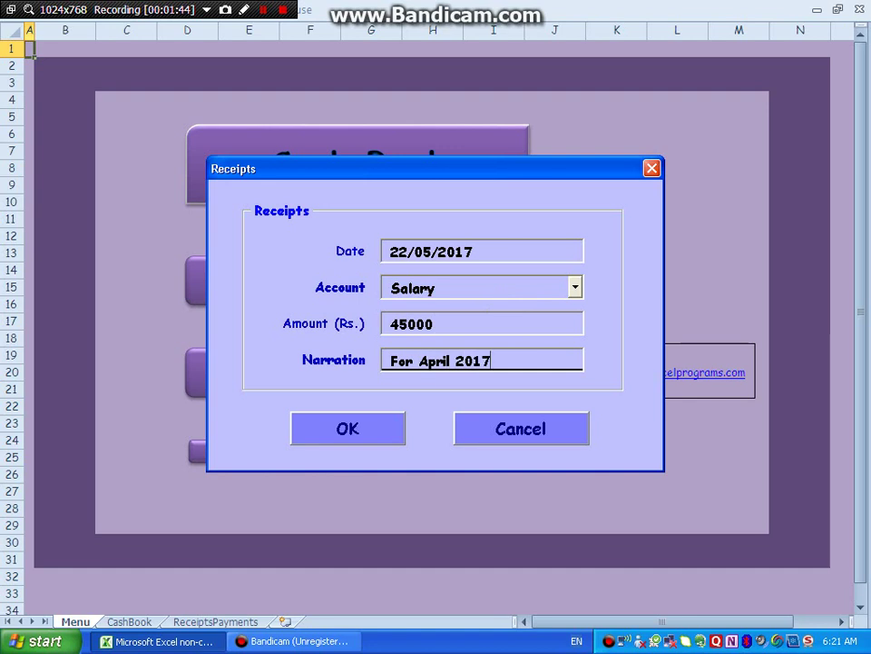
key(Tab)
key(Return)
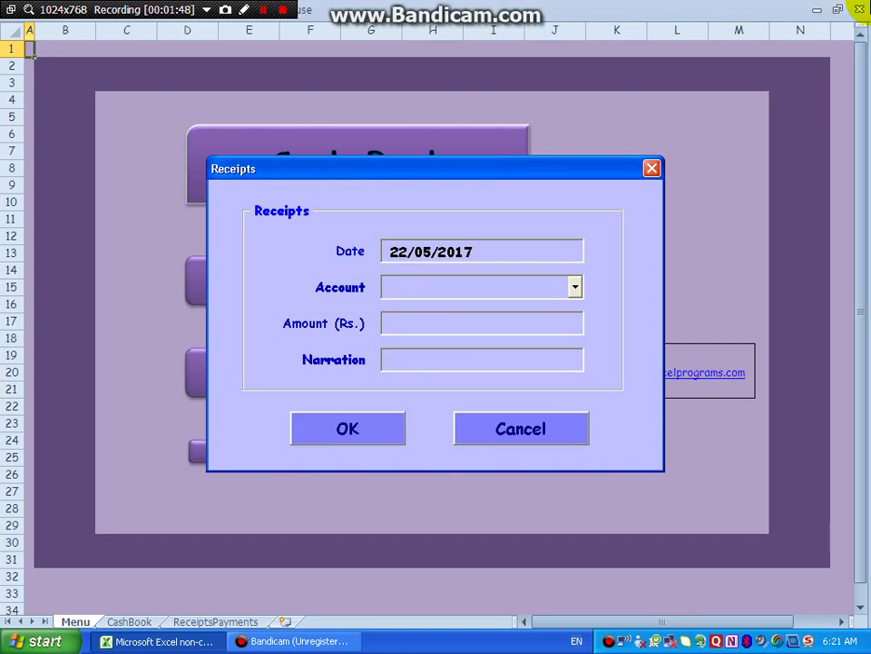
key(Escape)
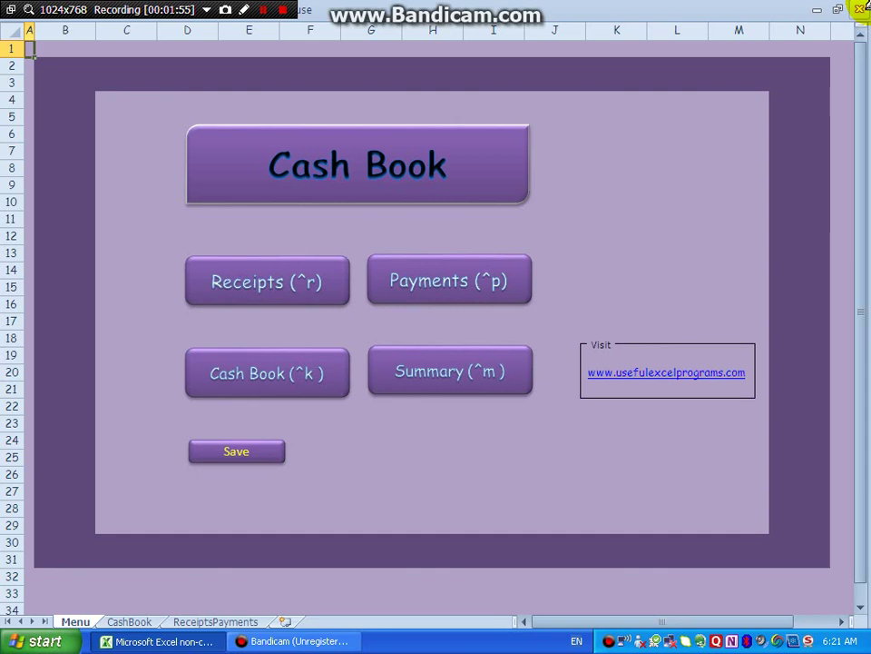
Check the salary receipt in the cash book and return to the main menu.
key(ctrl+k)
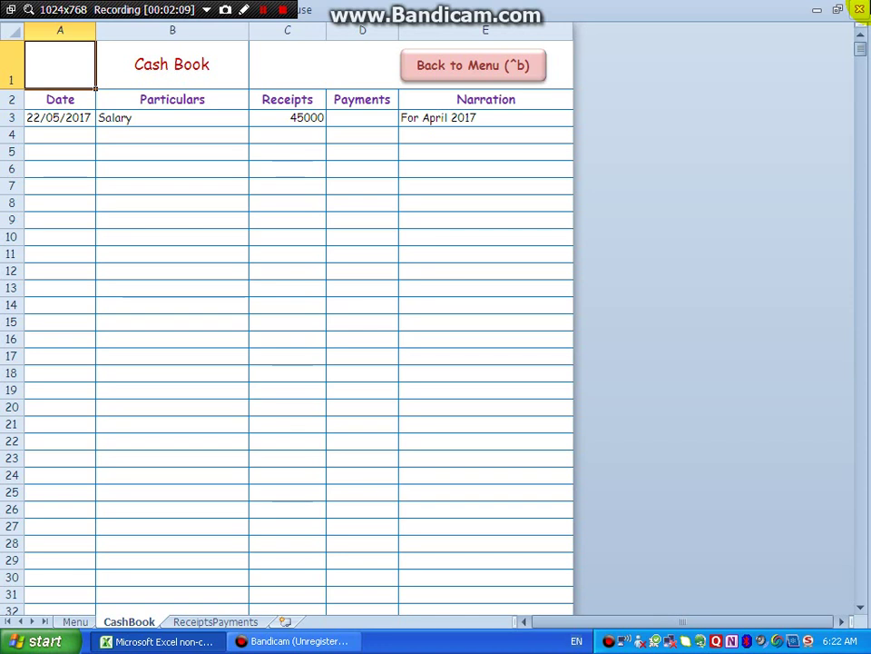
key(ctrl+b)
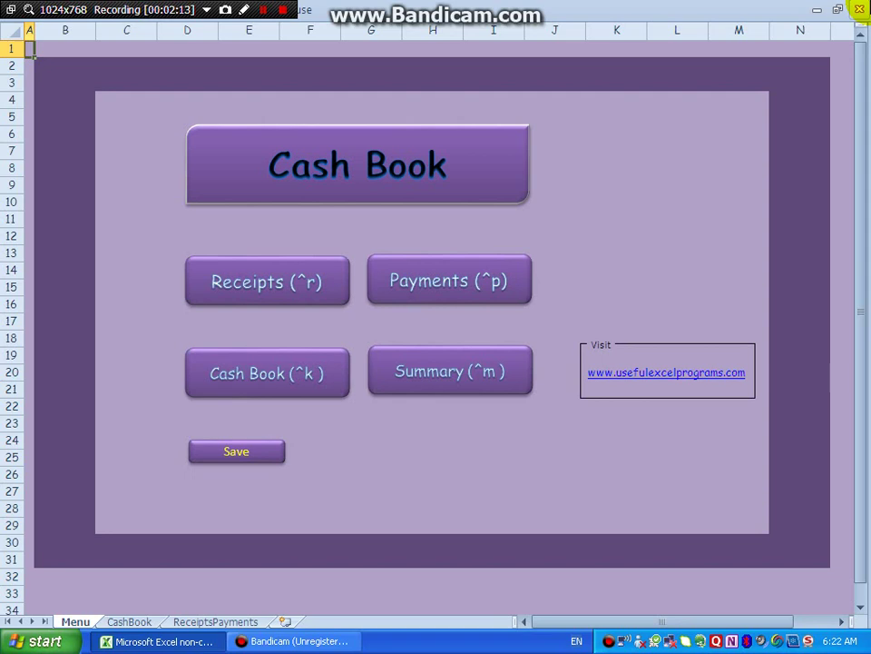
Start a new payment entry with Rent as the account and an amount of 10000.
key(ctrl+p)
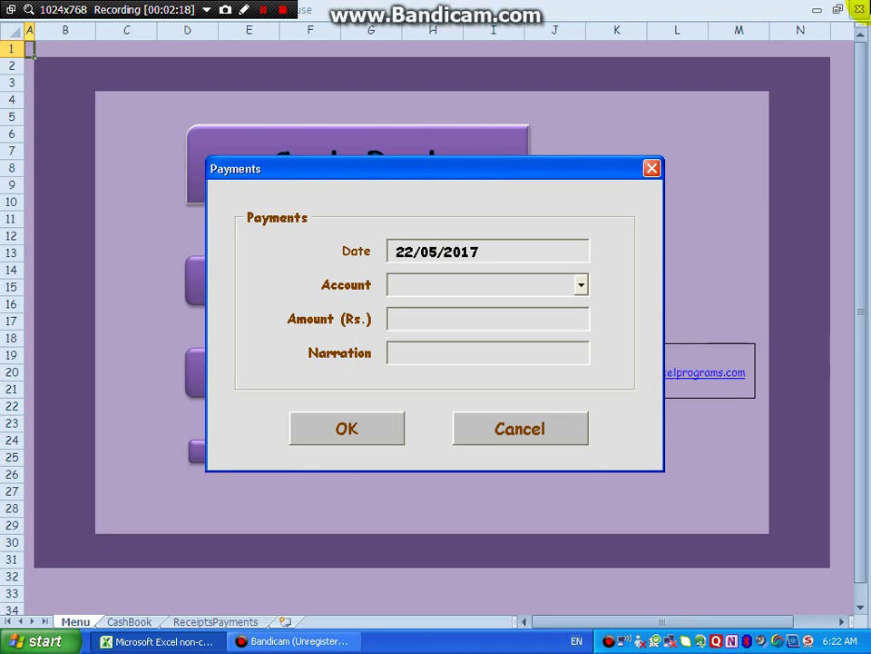
text(Rent)
click(396, 319)
text(10)
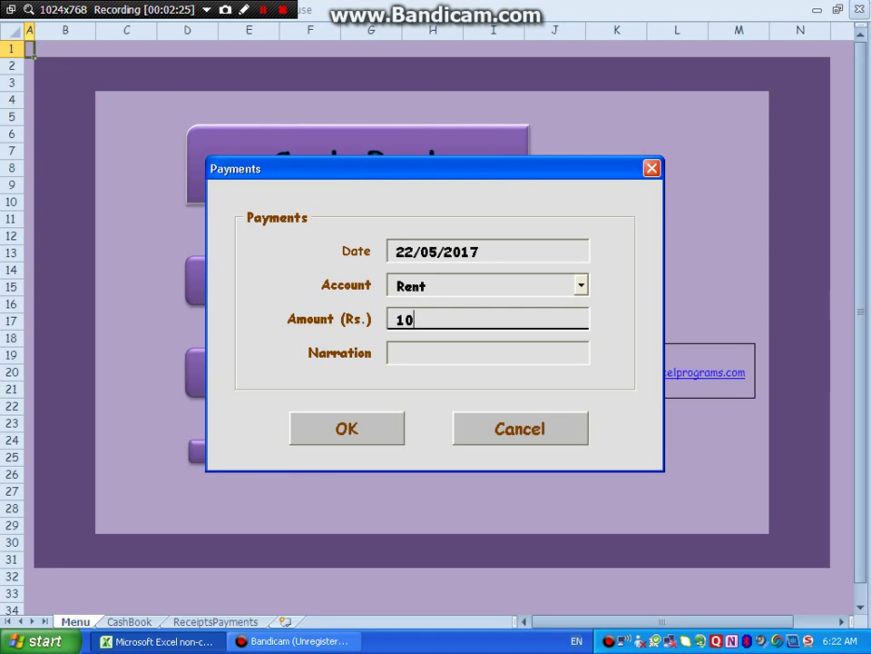
text(000)
Set the payment's narration to "For May 2017", submit the entry and close the Payments form.
key(Tab)
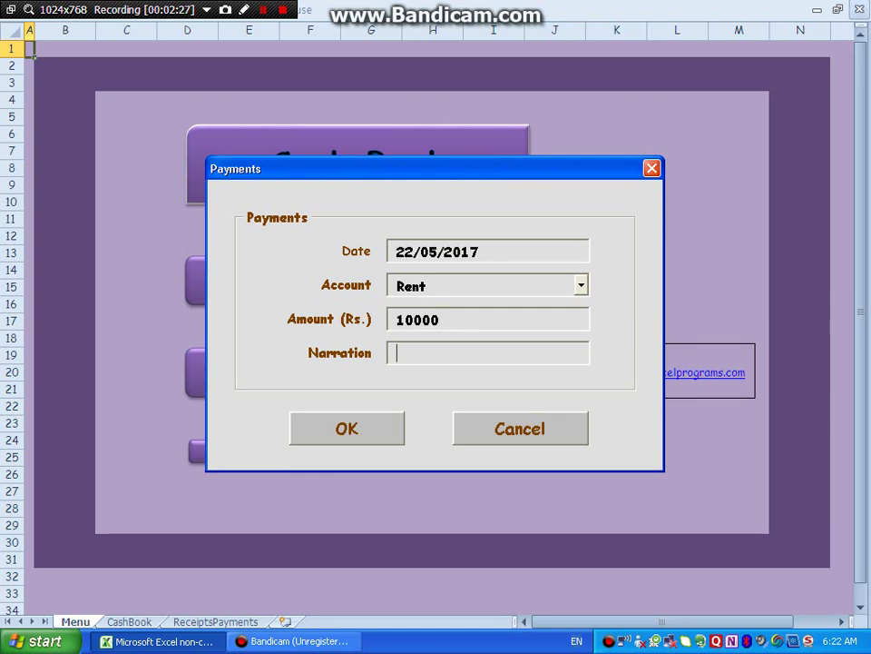
text(For May )
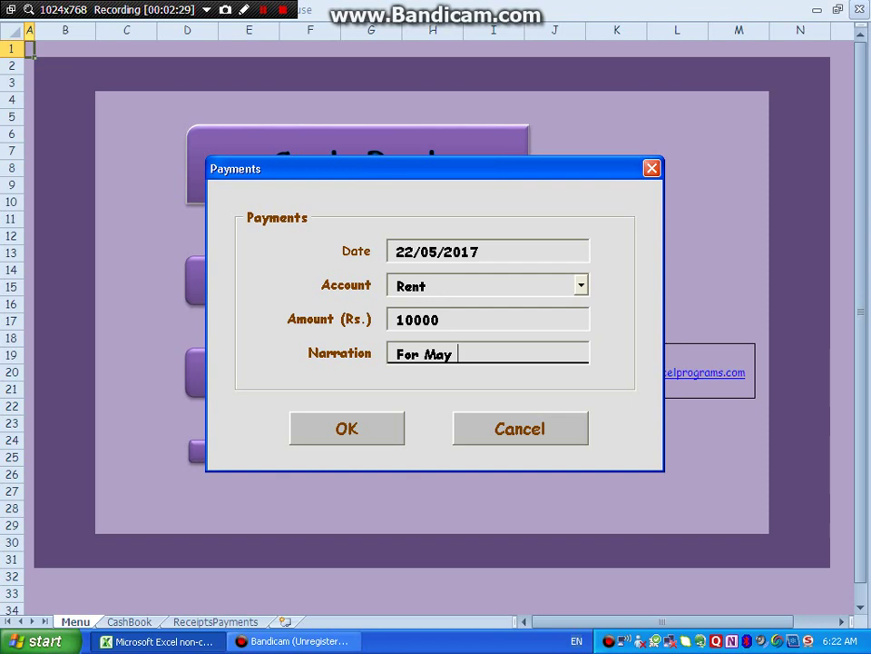
text(2017)
key(Return)
key(Return)
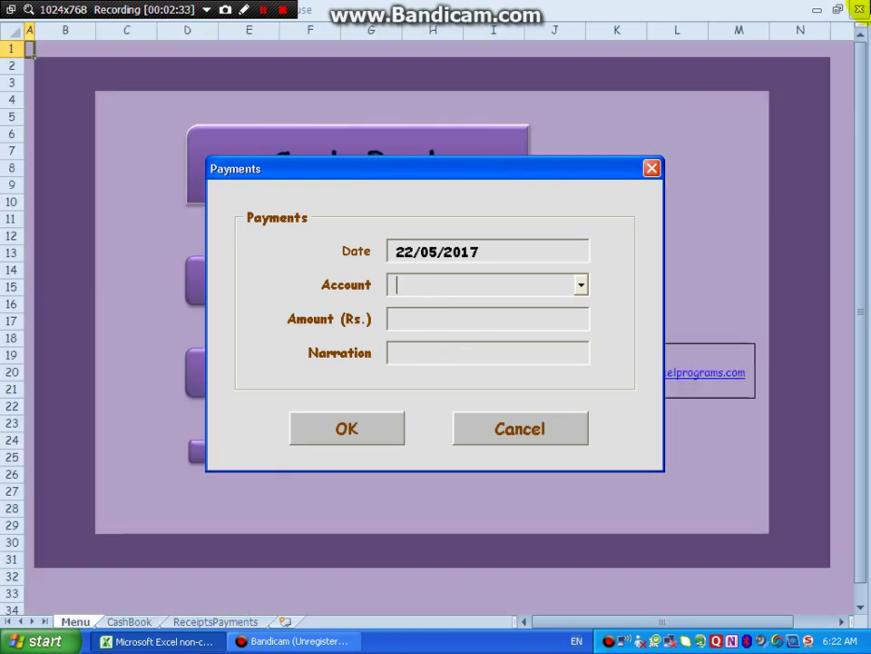
key(Escape)
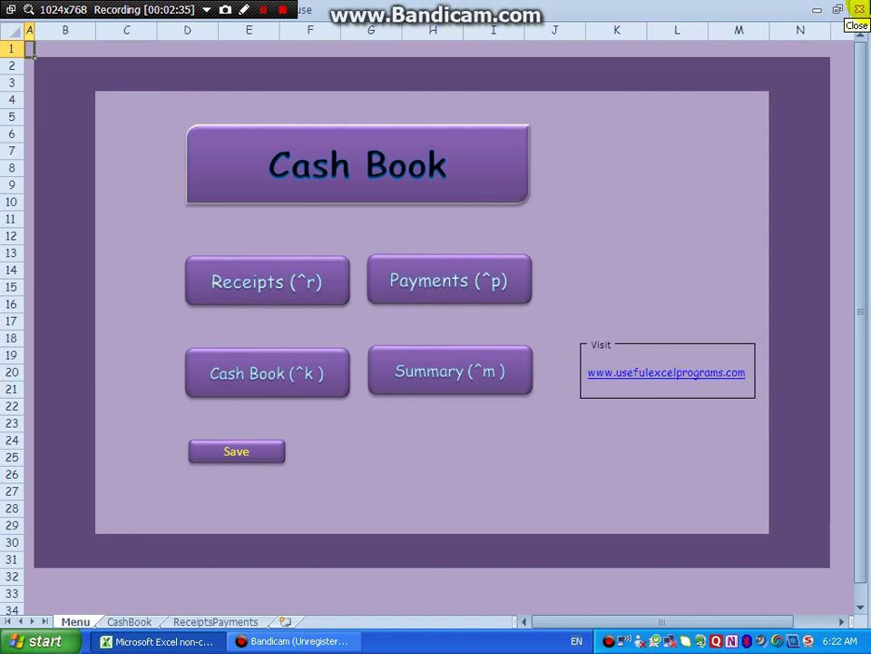
Open the cash book and examine the payment amount recorded in the Rent row.
key(ctrl+k)
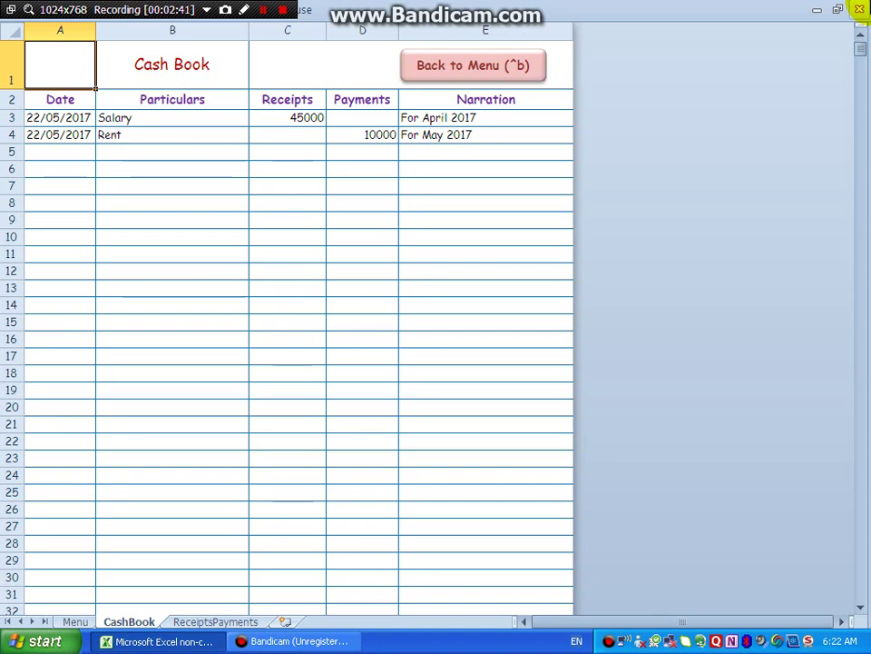
key(Down)
key(Down)
key(Down)
key(Right)
key(Right)
key(Right)
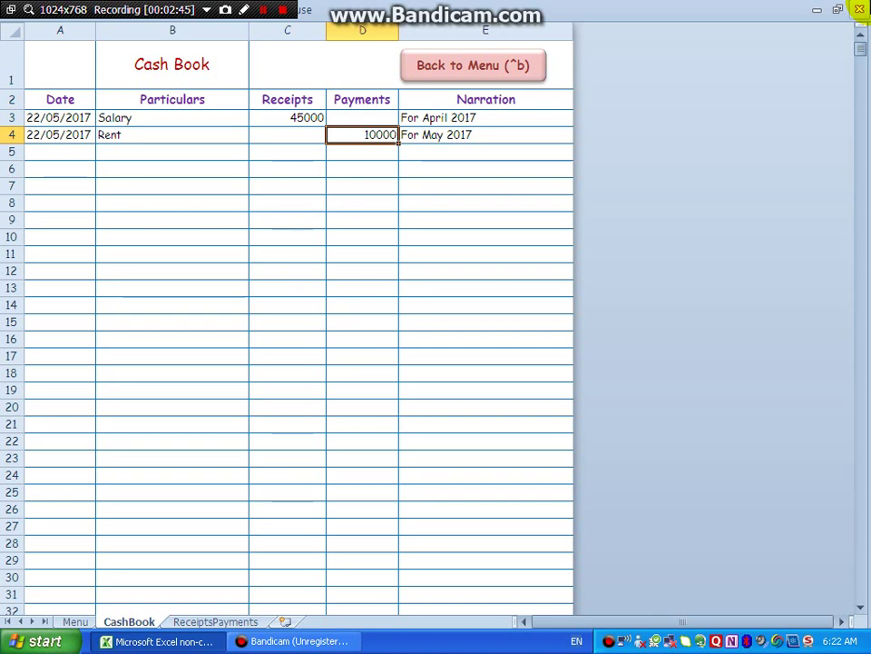
Open the summary of receipts and payments and examine the Salary row and its amount.
key(ctrl+Page_Down)
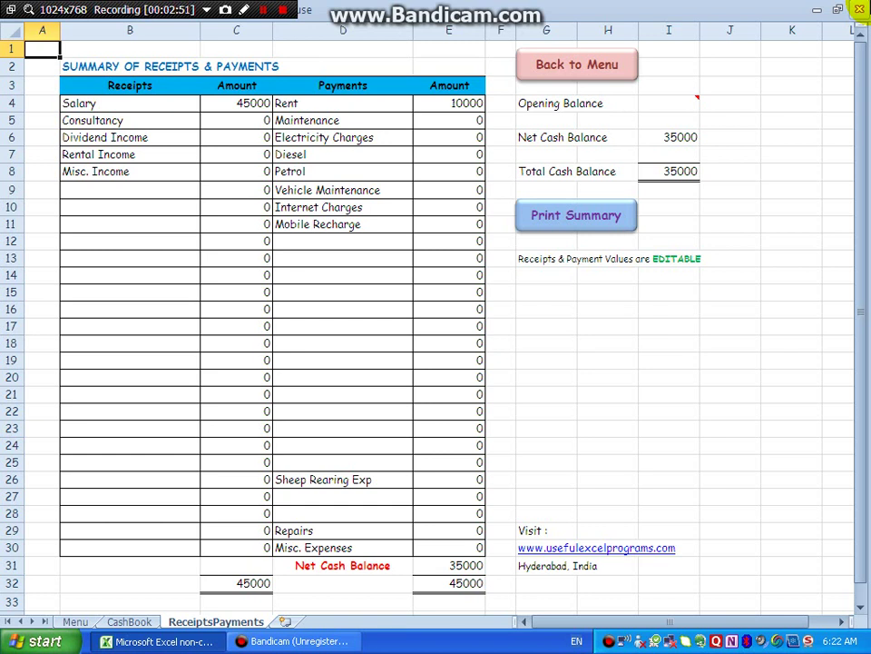
key(Down)
key(Down)
key(Down)
key(Right)
key(Right)
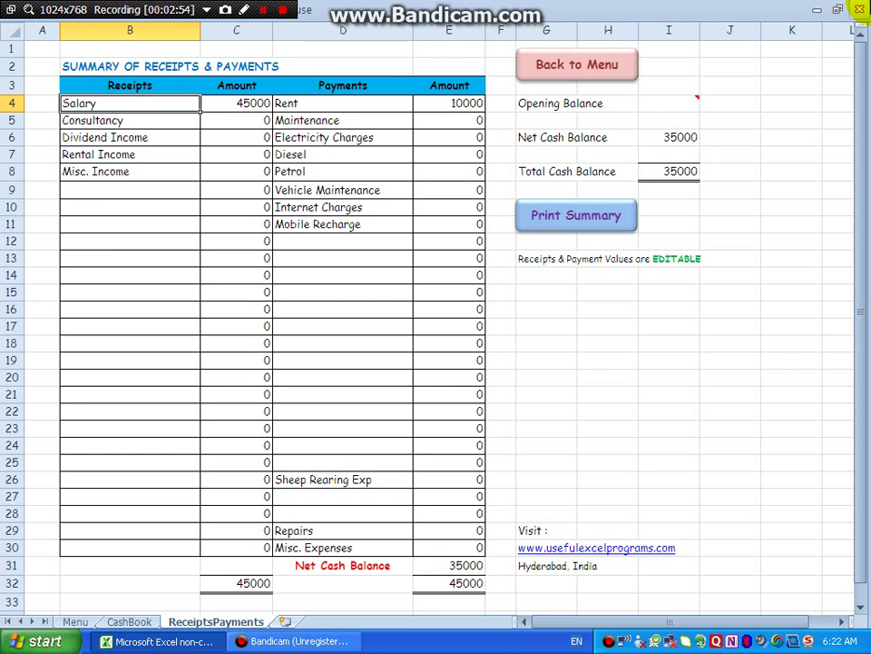
key(Left)
key(Right)
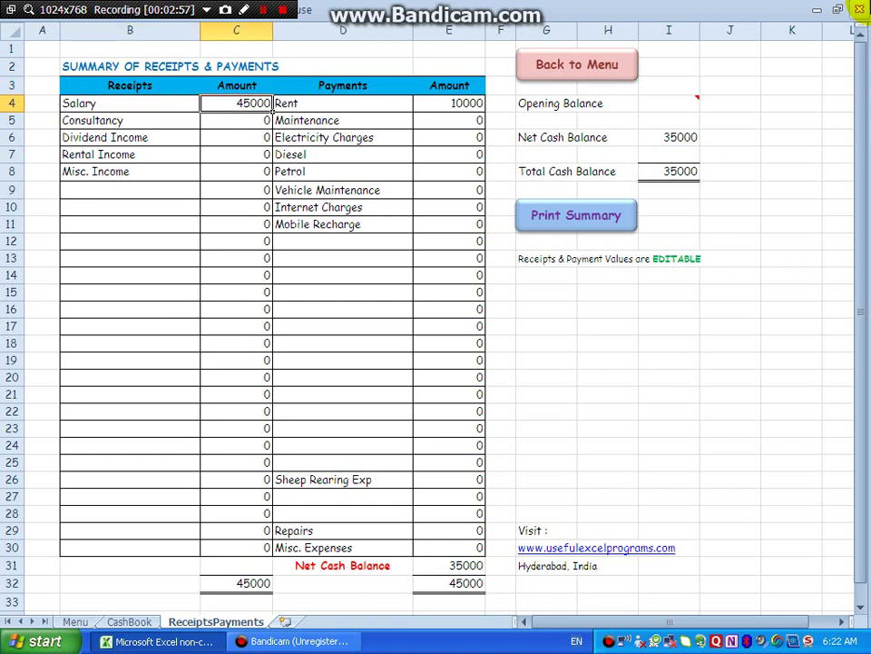
Examine the Rent row and its amount in the payments half of the summary.
key(Right)
key(Right)
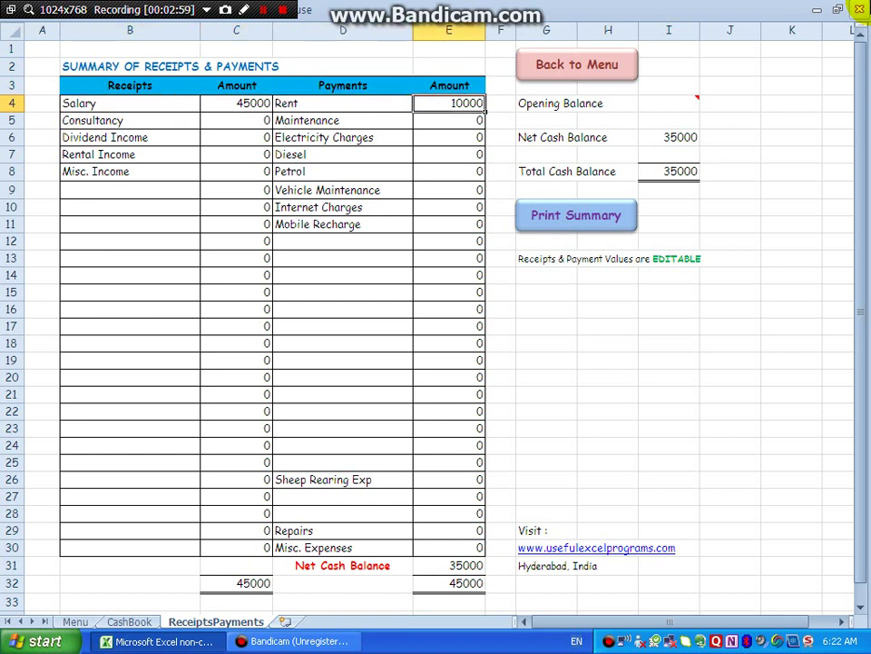
key(Left)
key(Right)
key(Left)
key(Right)
key(Left)
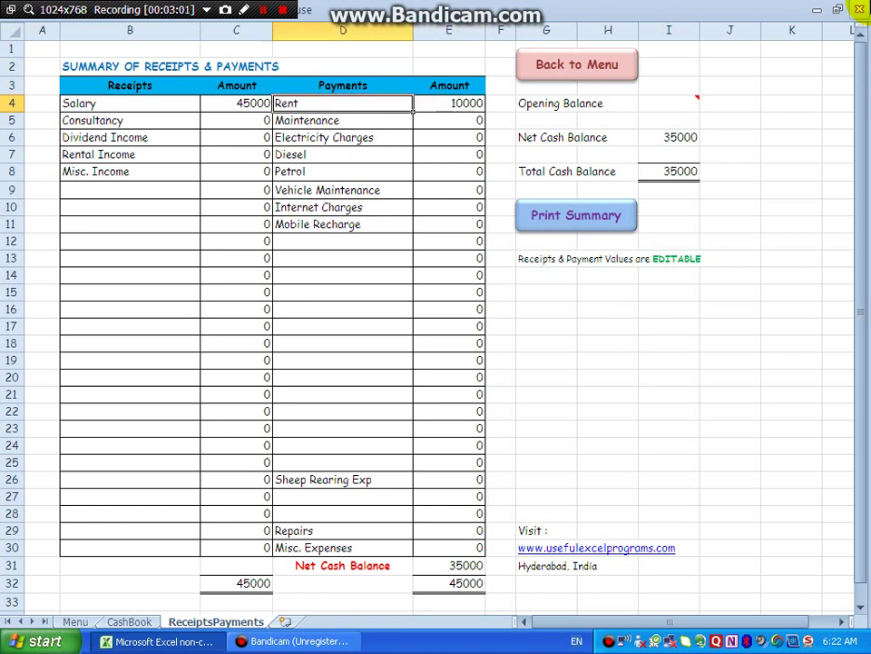
key(Right)
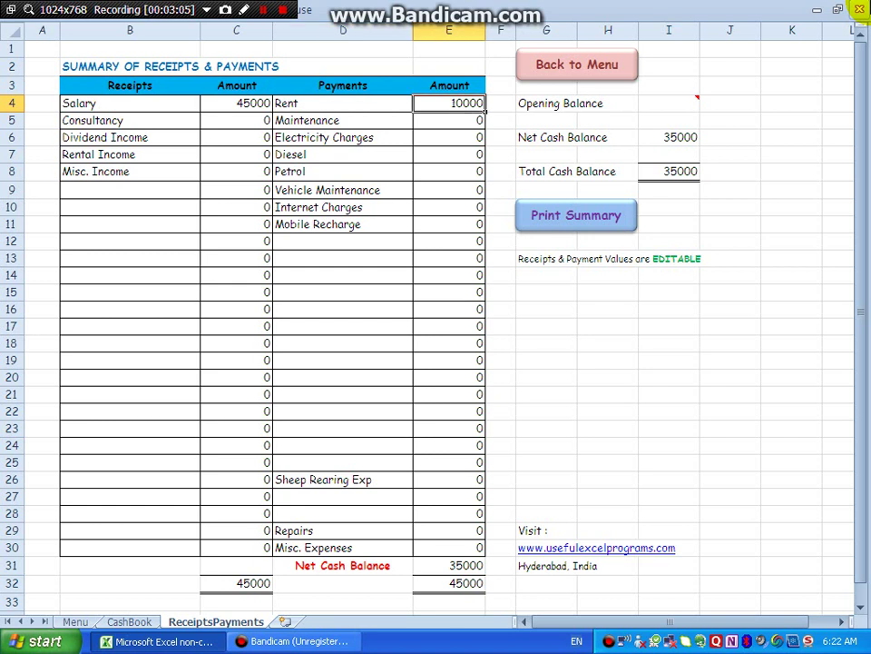
key(Right)
key(Left)
key(Left)
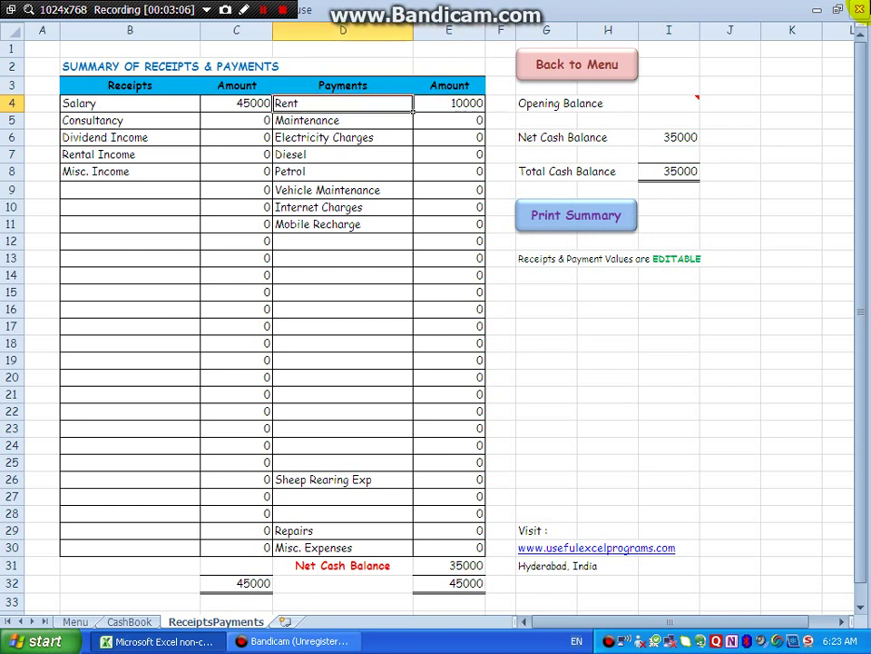
key(Right)
key(Left)
Start a new payment entry for the Maintenance account with an amount of Rs. 1400.
click(343, 120)
click(449, 120)
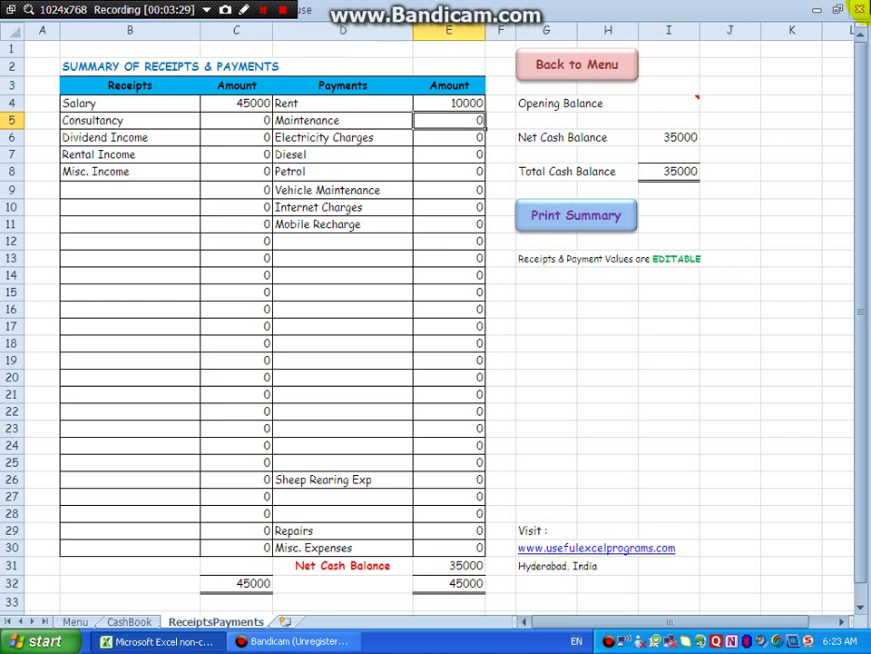
key(Return)
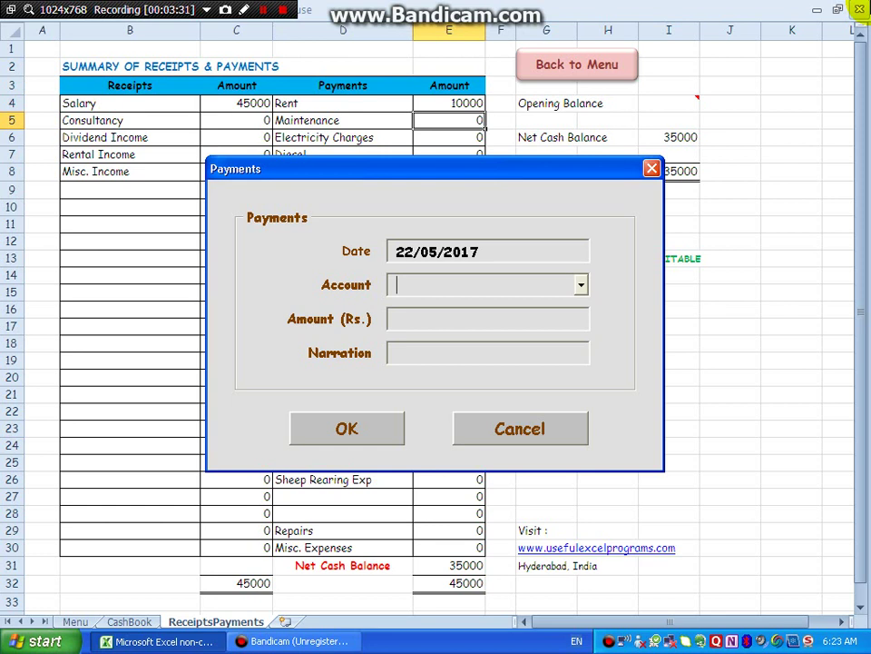
key(Down)
key(Down)
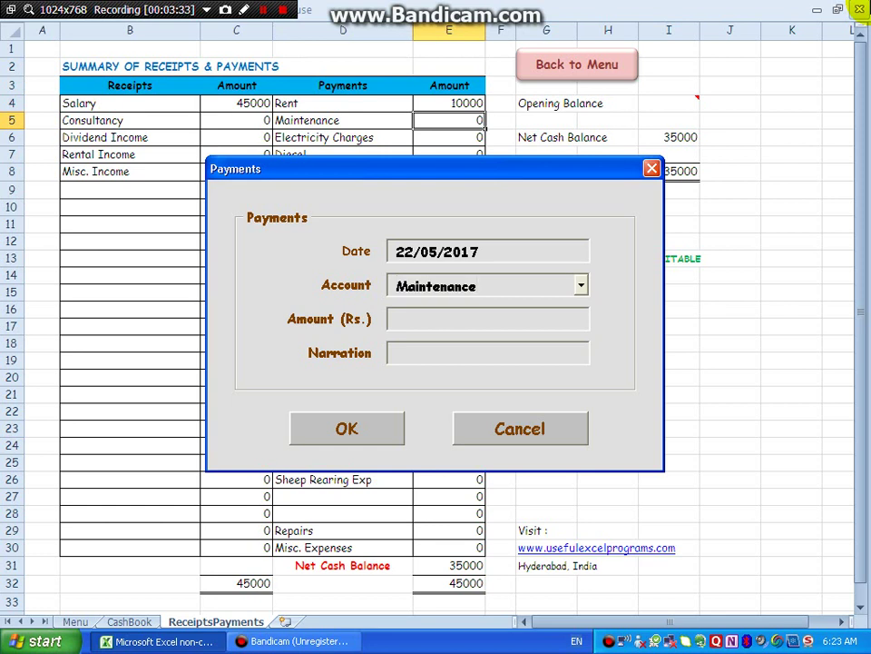
key(Tab)
text(1)
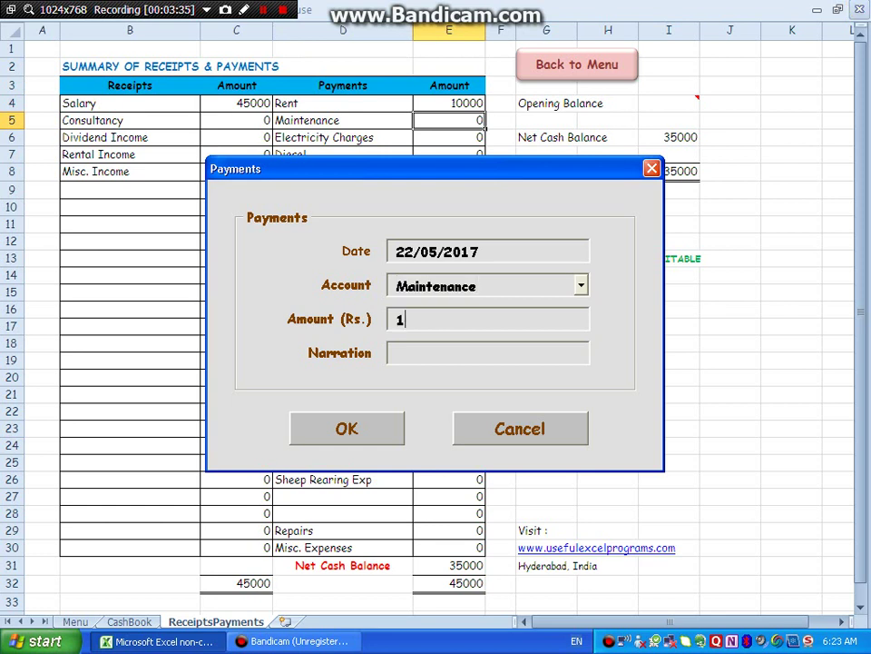
text(400)
Give the Maintenance payment the narration "For May 2017", submit it and close the Payments form.
key(Tab)
text(Fo)
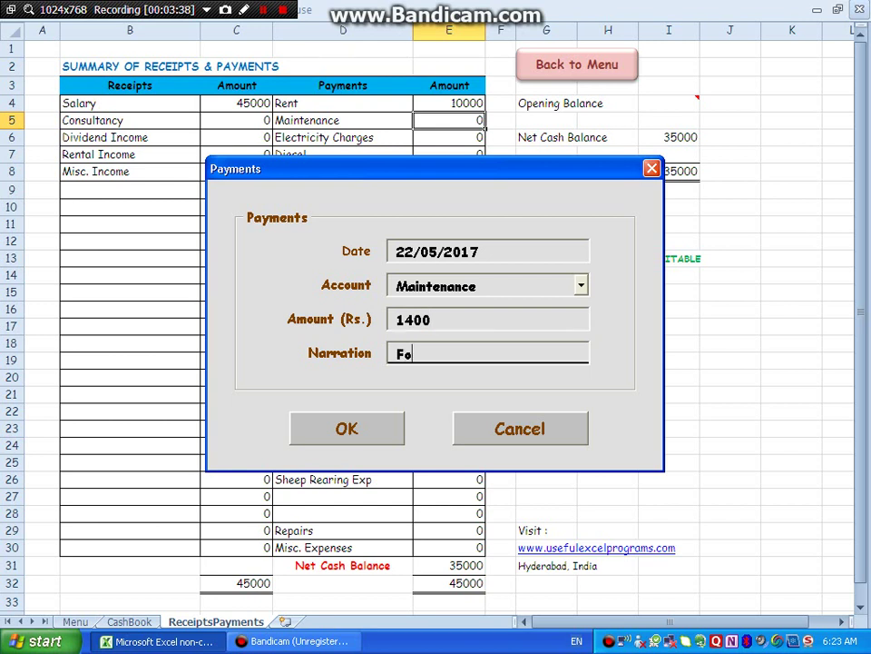
text(r May 20)
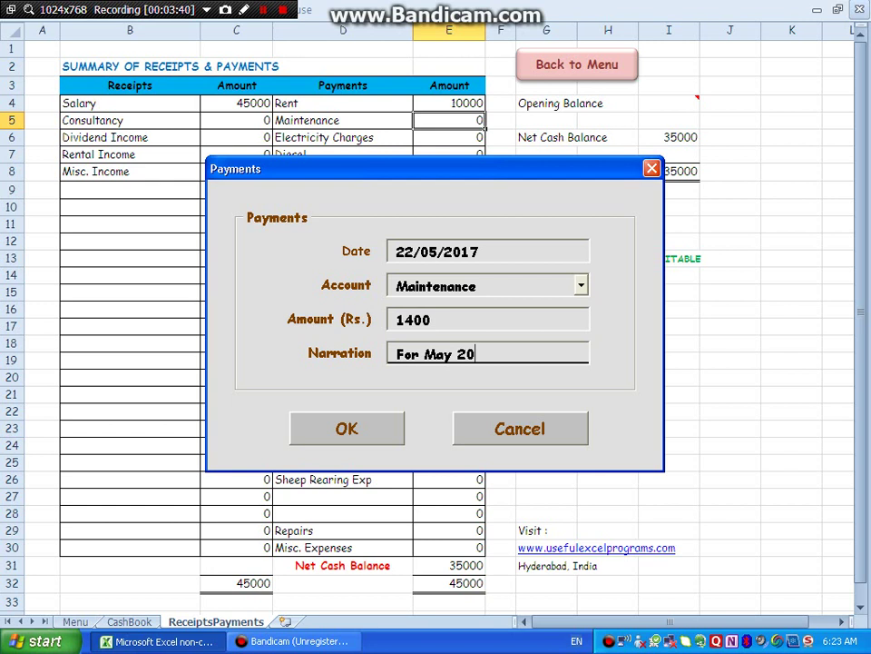
text(17)
key(Tab)
key(Return)
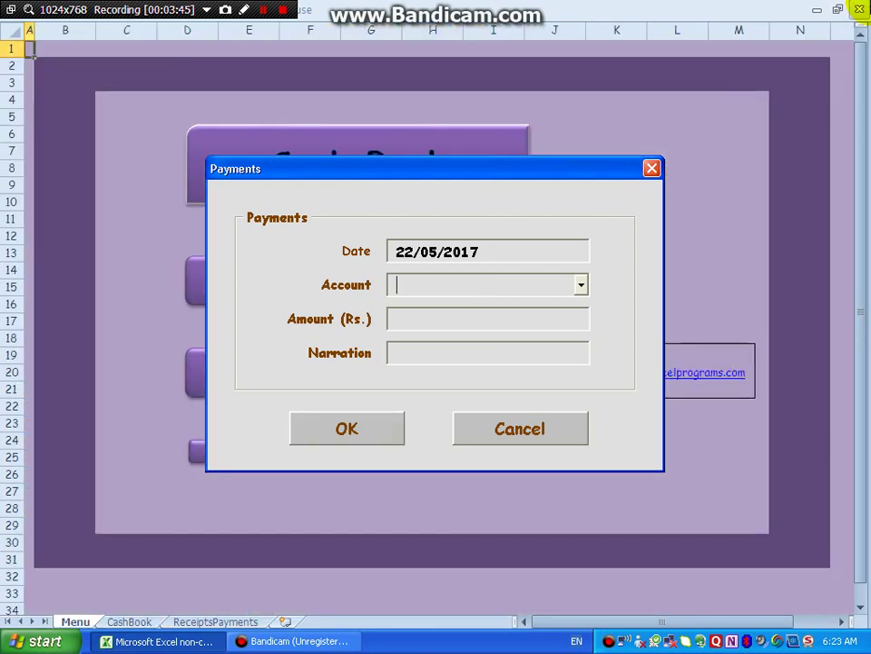
key(Escape)
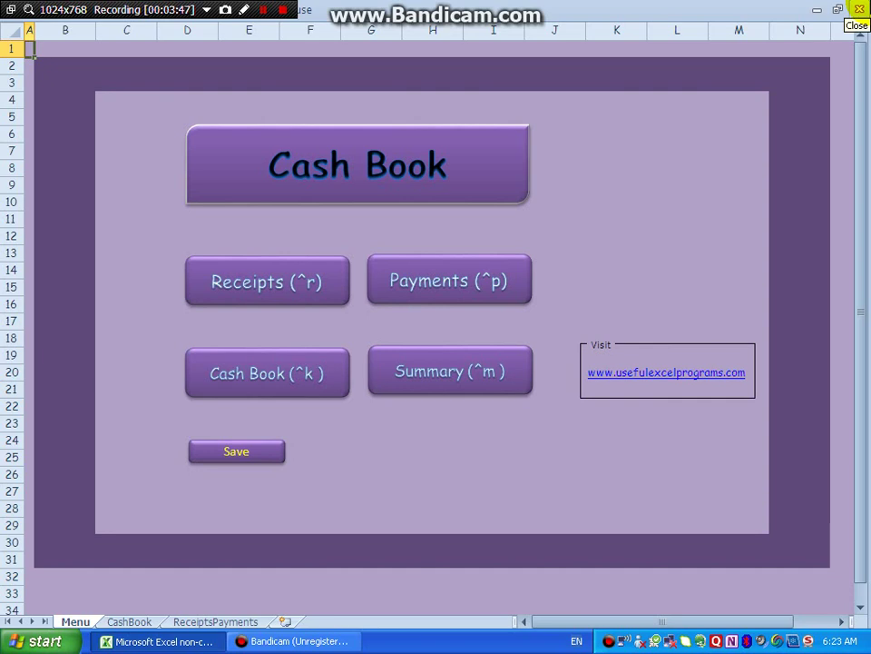
Open the cash book and examine the payment amount recorded in the Maintenance row.
key(ctrl+k)
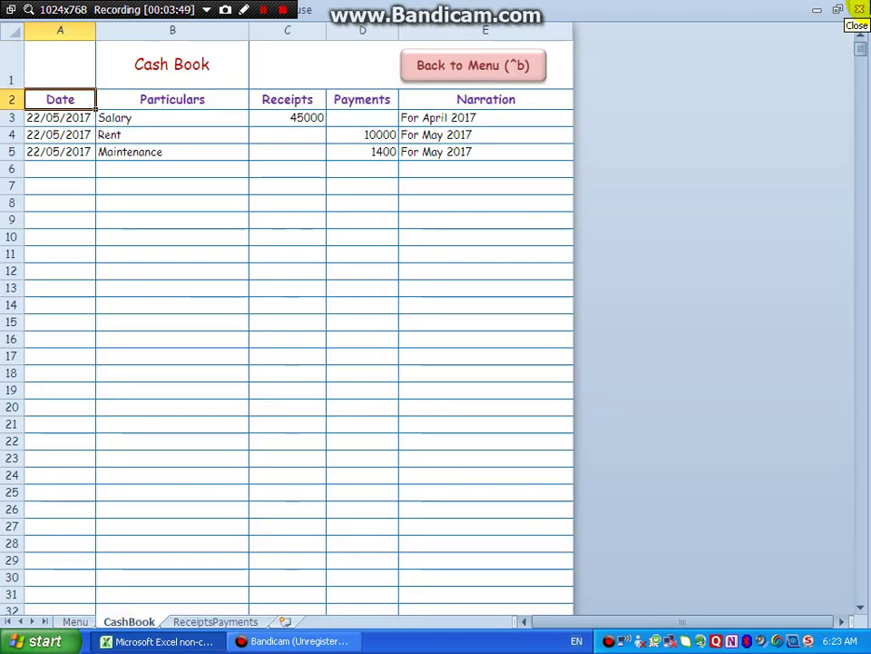
key(Down)
key(Down)
key(Down)
key(Right)
key(Right)
key(Right)
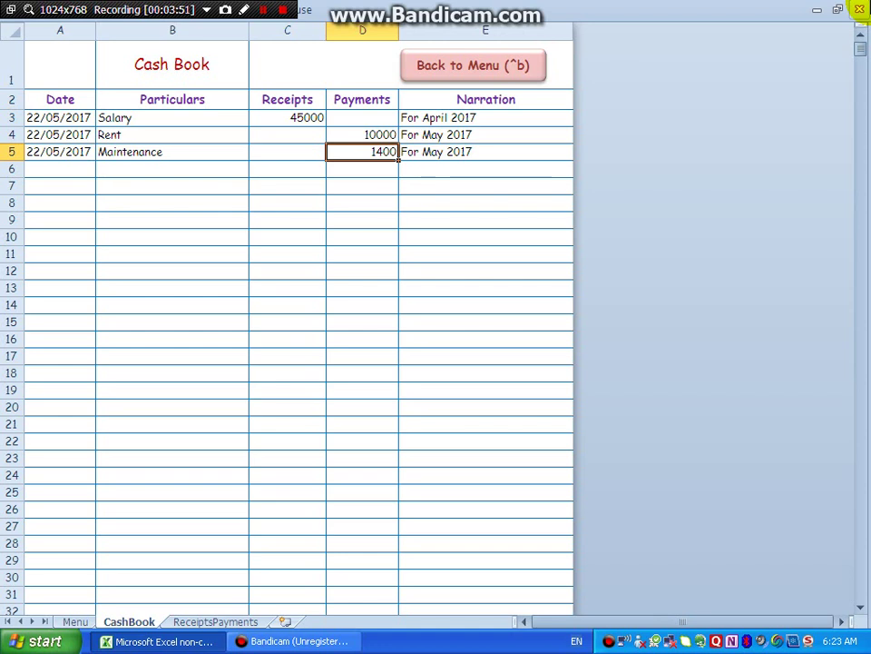
Open the summary of receipts and payments and examine the Salary amount and the Maintenance amount.
key(ctrl+Page_Down)
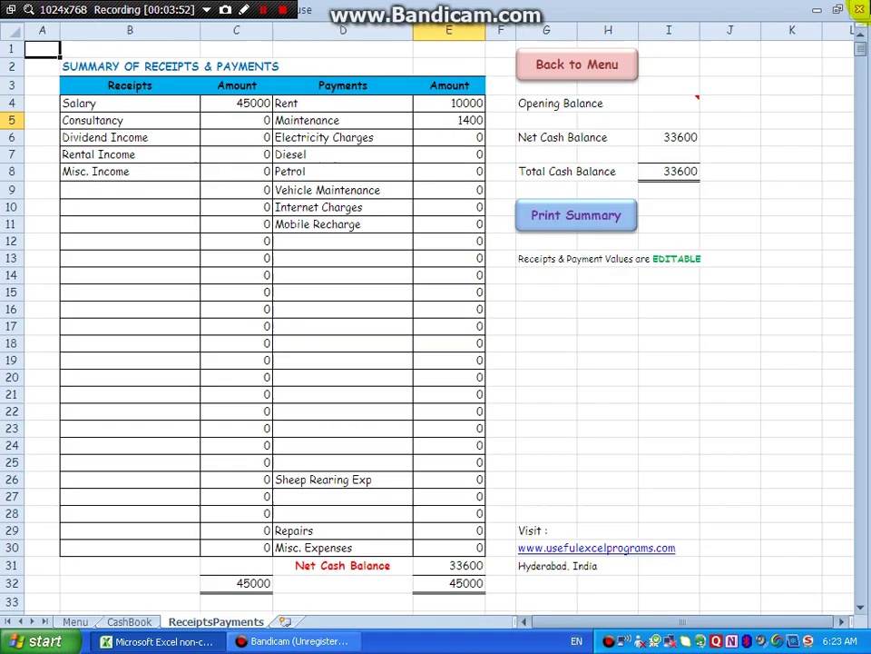
key(Down)
key(Down)
key(Down)
key(Right)
key(Right)
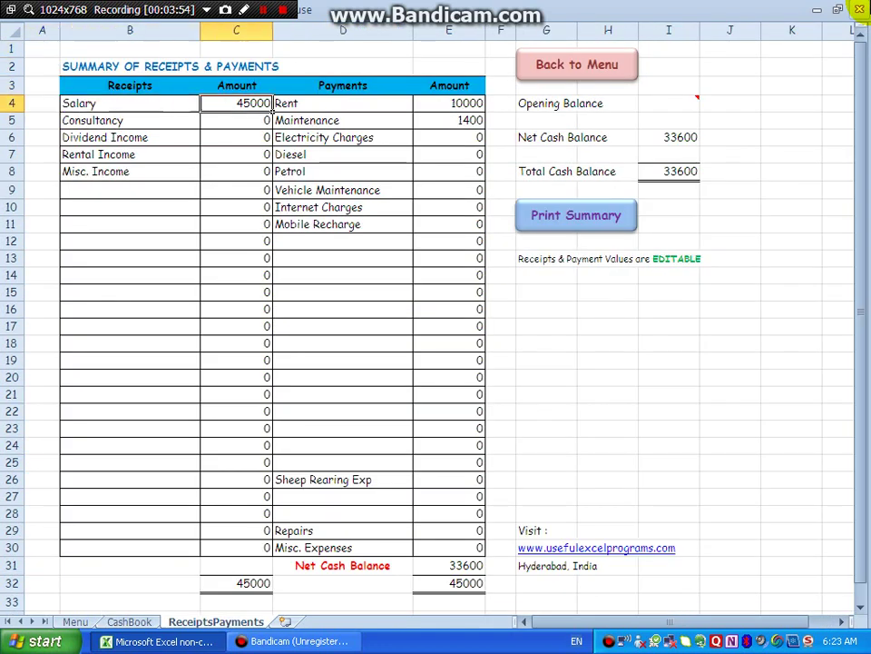
key(Right)
key(Down)
key(Right)
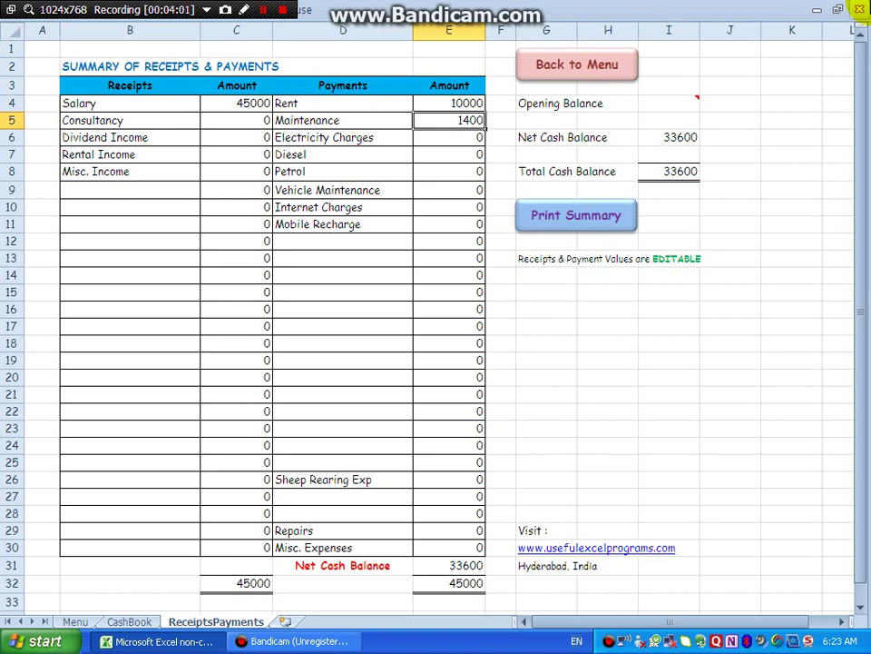
Record a second Maintenance payment of Rs. 600 with the narration "Repairs" and close the Payments form.
key(Return)
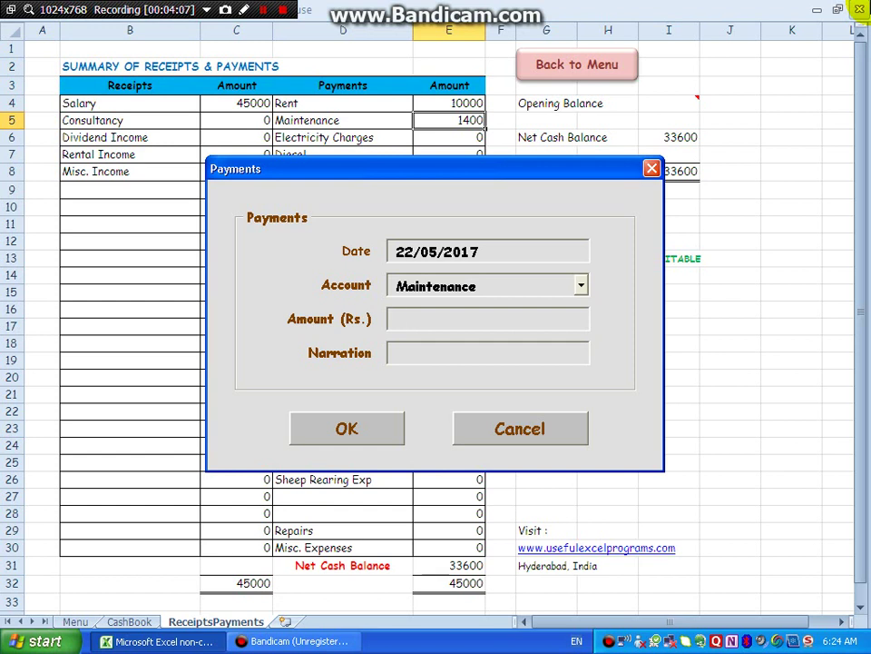
text(600)
key(Tab)
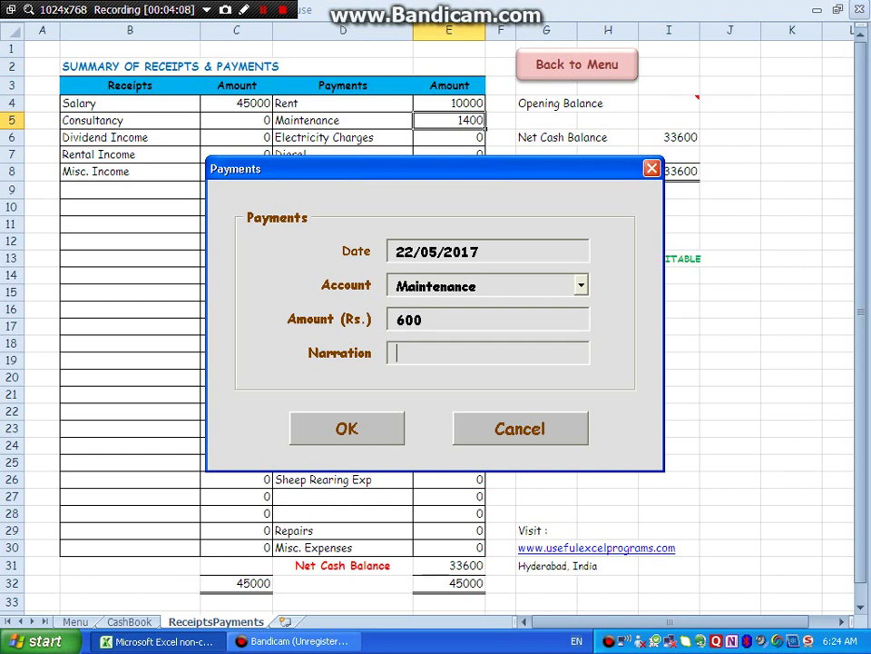
text(Repairs)
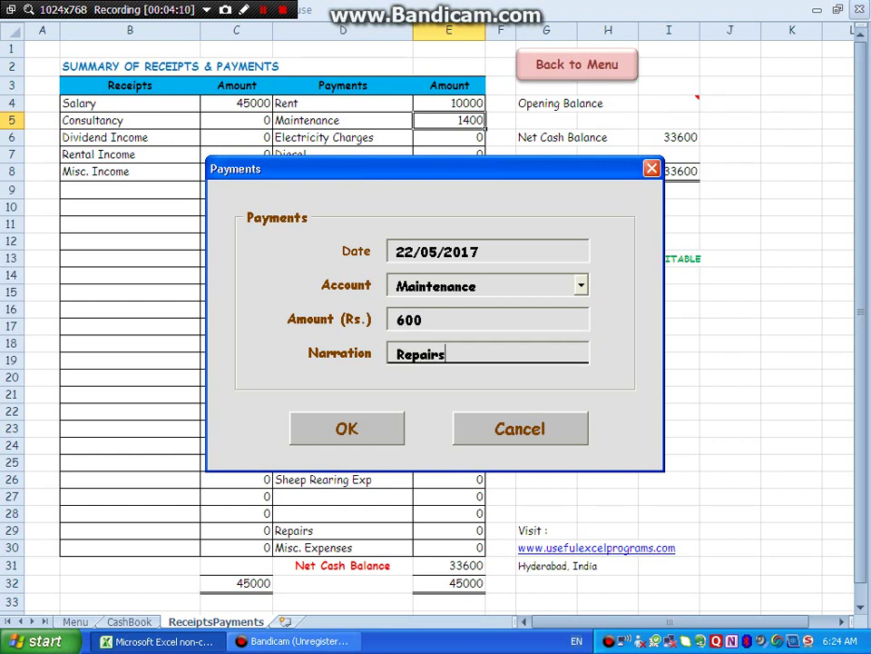
key(Tab)
key(Return)
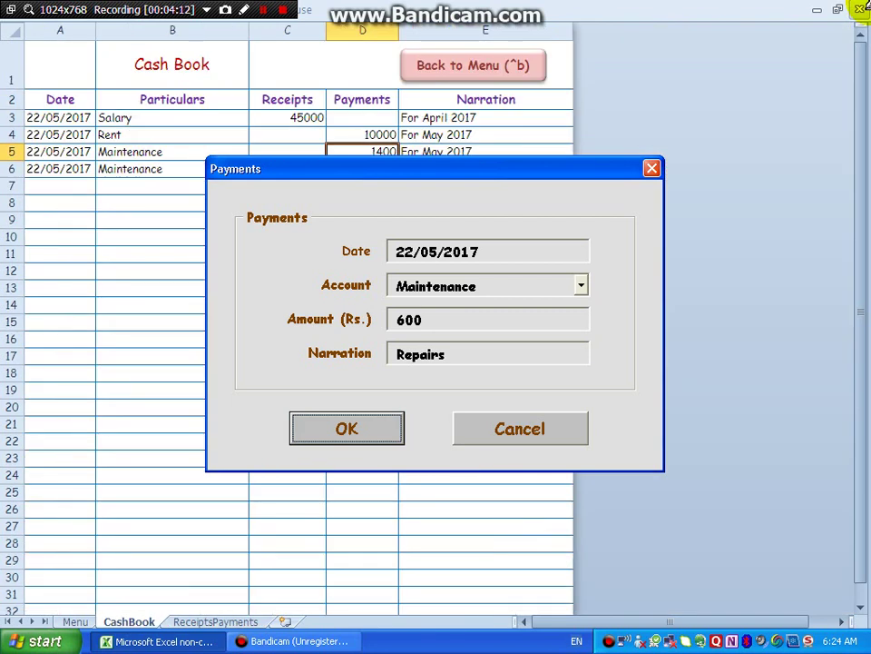
key(Escape)
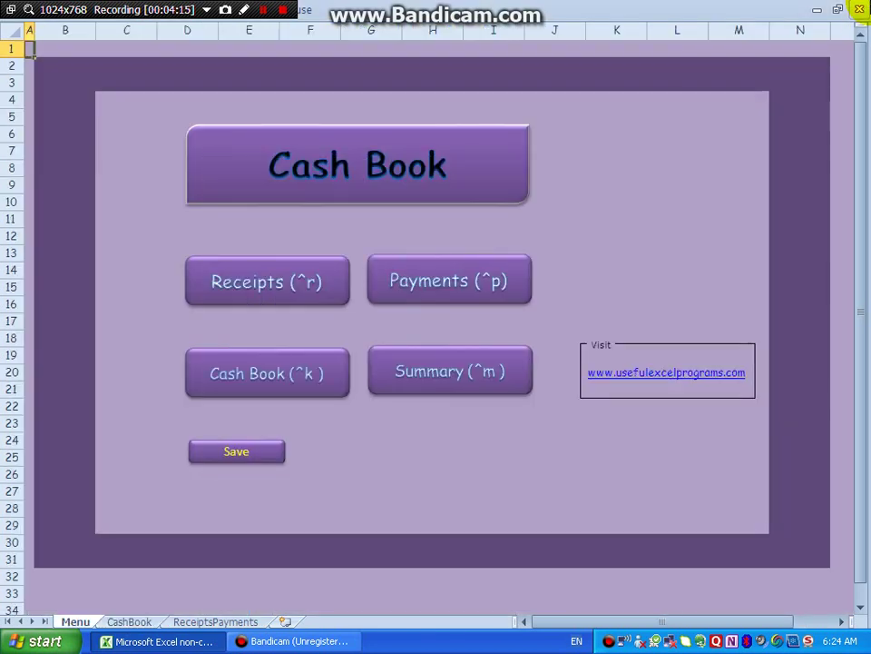
Check the new entry in the cash book and examine the Maintenance total in the summary.
key(ctrl+k)
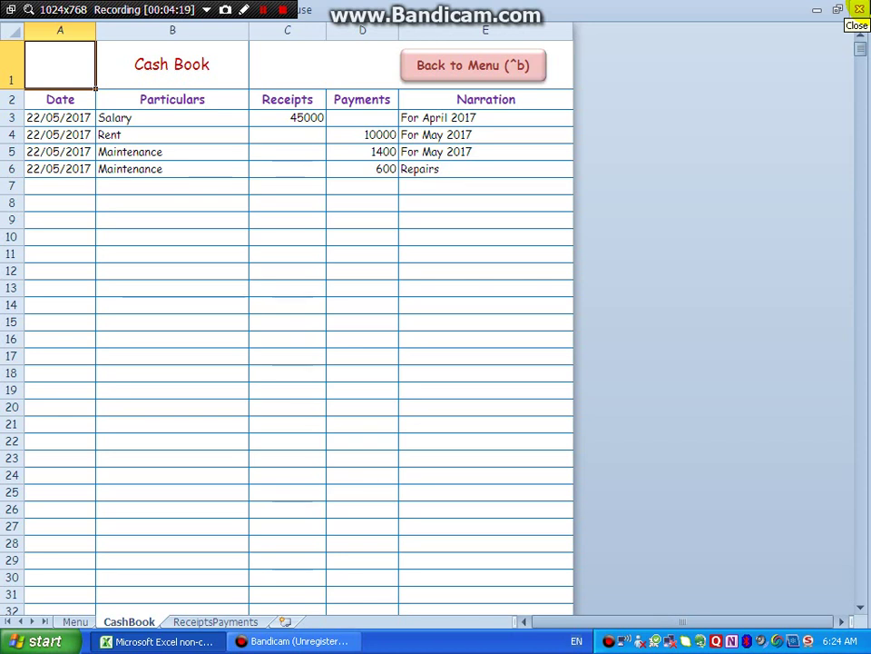
key(ctrl+Page_Down)
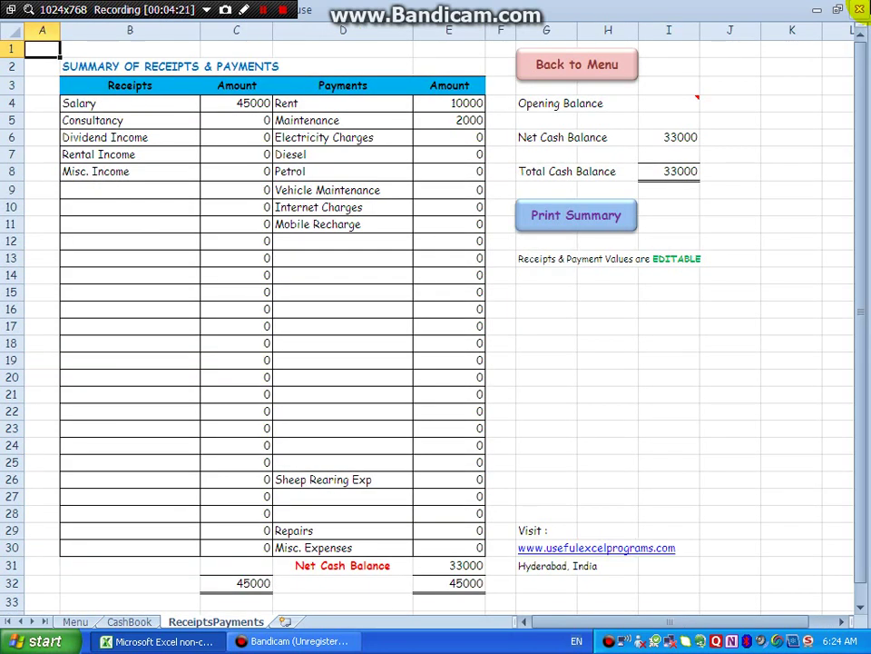
key(Down)
key(Right)
key(Right)
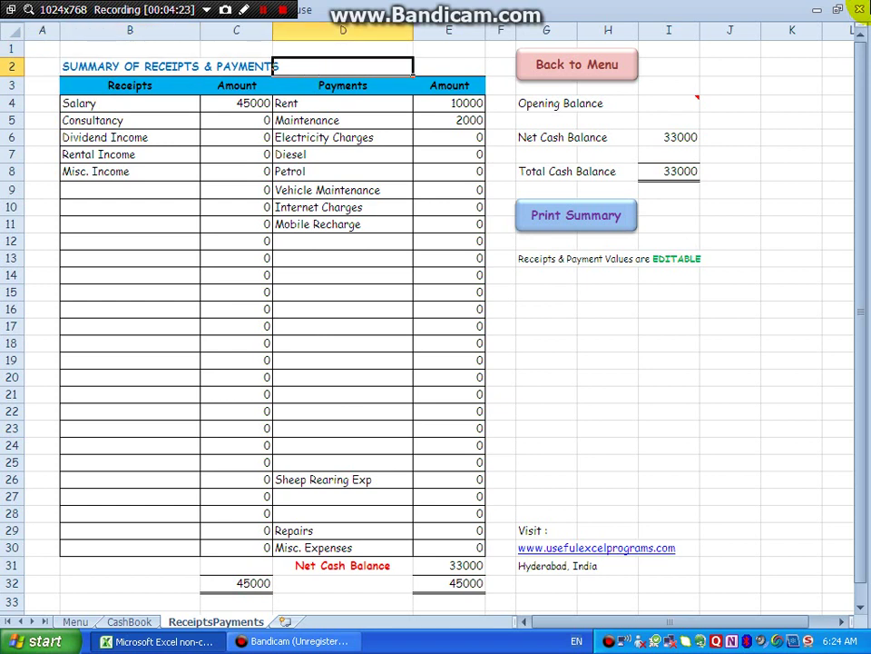
key(Down)
key(Down)
key(Down)
key(Right)
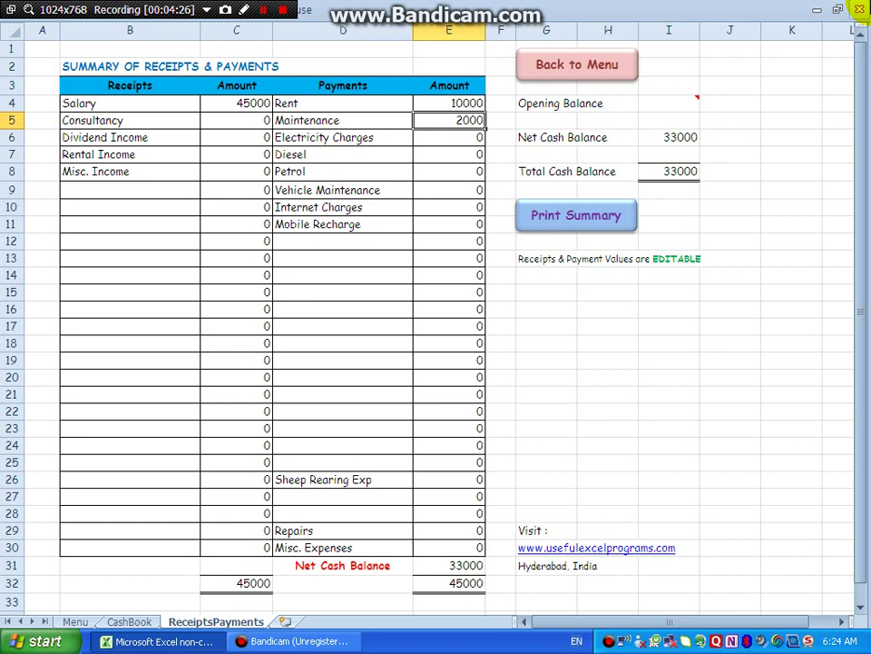
Examine the Electricity Charges row and its amount in the payments half of the summary.
click(344, 120)
key(Down)
key(Right)
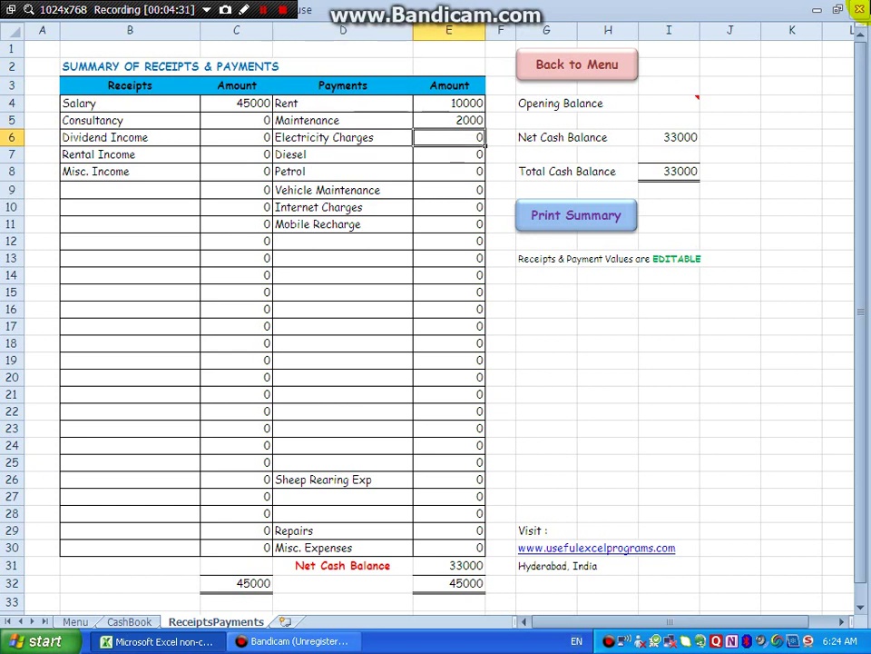
Select the whole list of receipt account cells, B4:B30, starting from Salary in the summary.
key(Left)
key(Up)
key(Up)
key(Left)
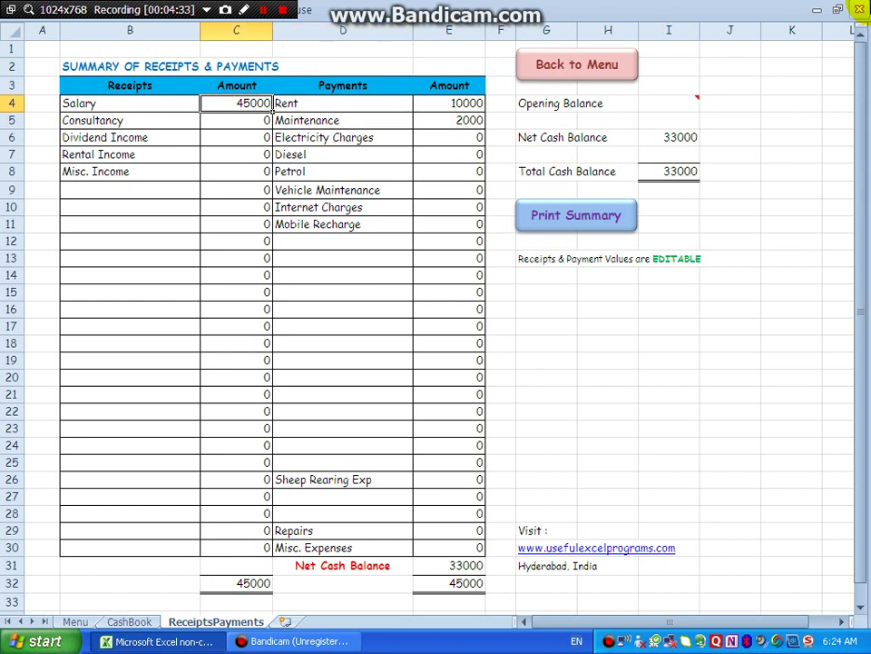
key(Left)
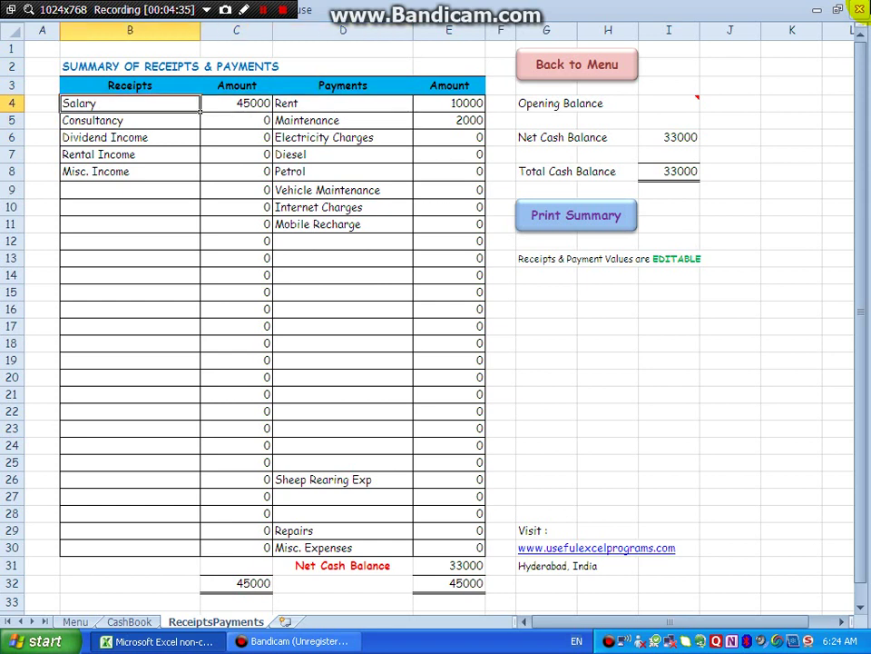
key(shift+Down)
key(shift+Down)
key(shift+Down)
key(shift+Down)
key(shift+Down)
key(shift+Down)
key(shift+Down)
key(shift+Down)
key(shift+Down)
key(shift+Down)
key(shift+Down)
key(shift+Down)
key(shift+Down)
key(shift+Down)
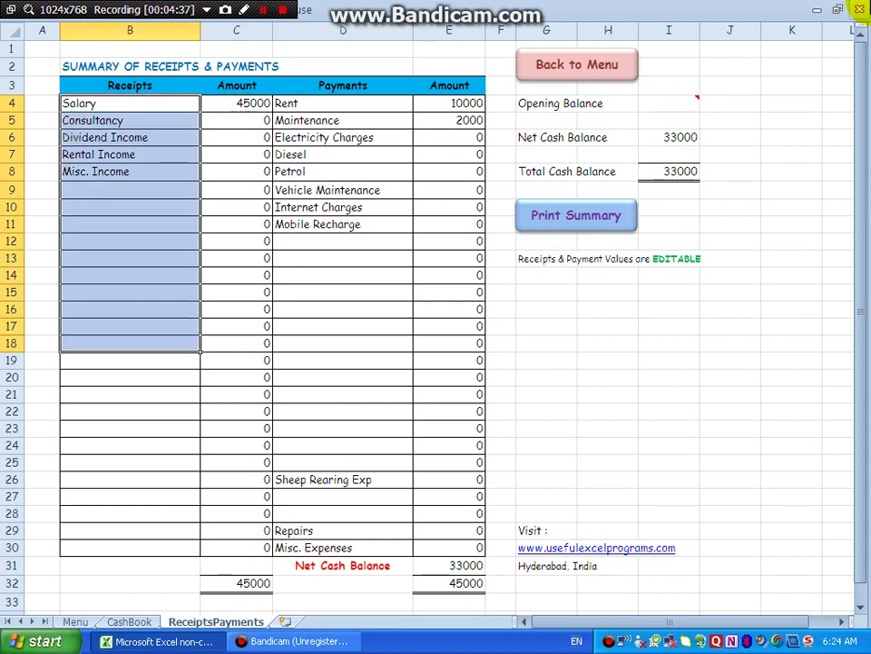
key(shift+Down)
key(shift+Down)
key(shift+Down)
key(shift+Down)
key(shift+Down)
key(shift+Down)
key(shift+Down)
key(shift+Down)
key(shift+Down)
key(shift+Down)
key(shift+Down)
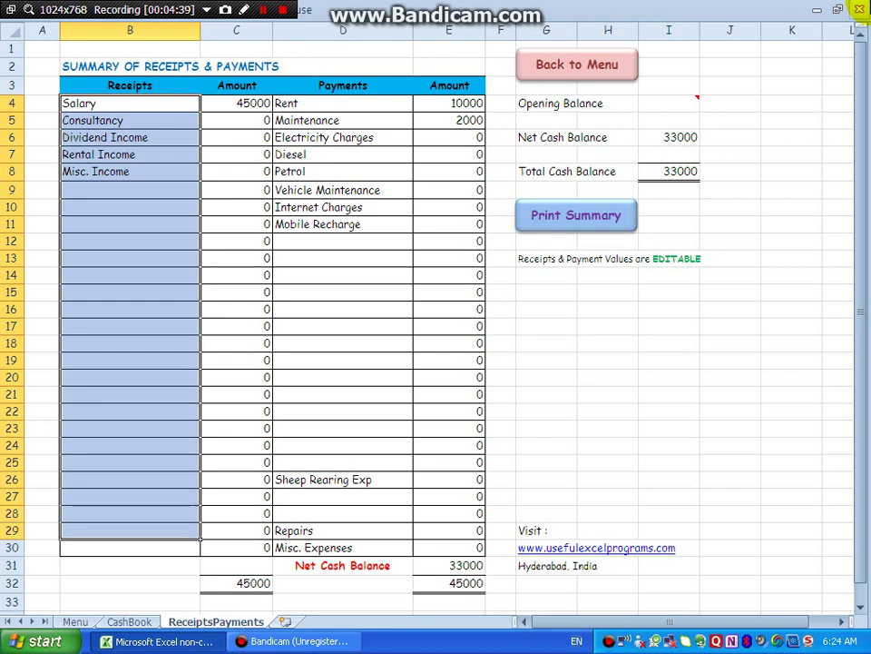
key(shift+Down)
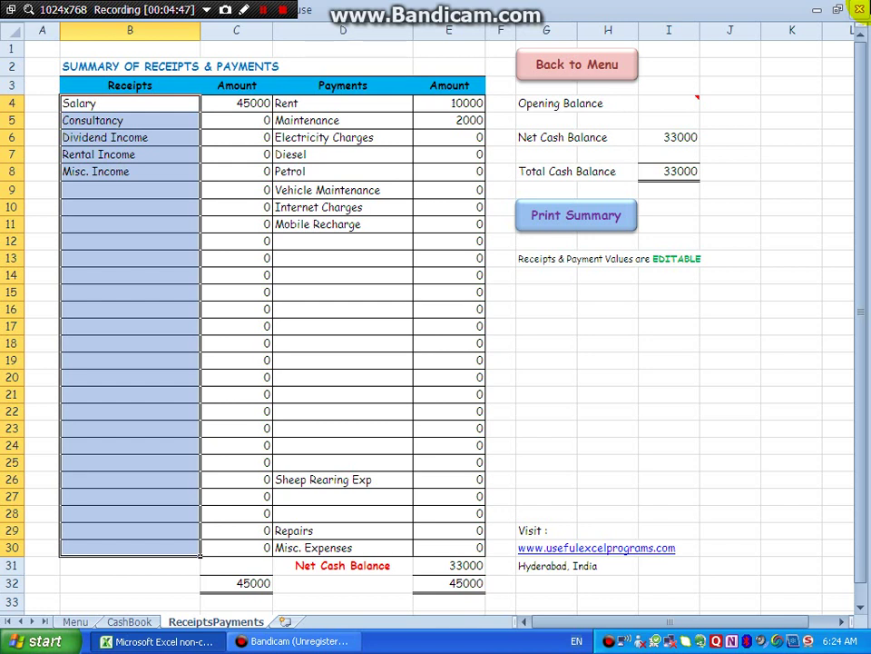
Examine the amounts beside the receipt accounts in the summary, starting from the Salary row.
key(Right)
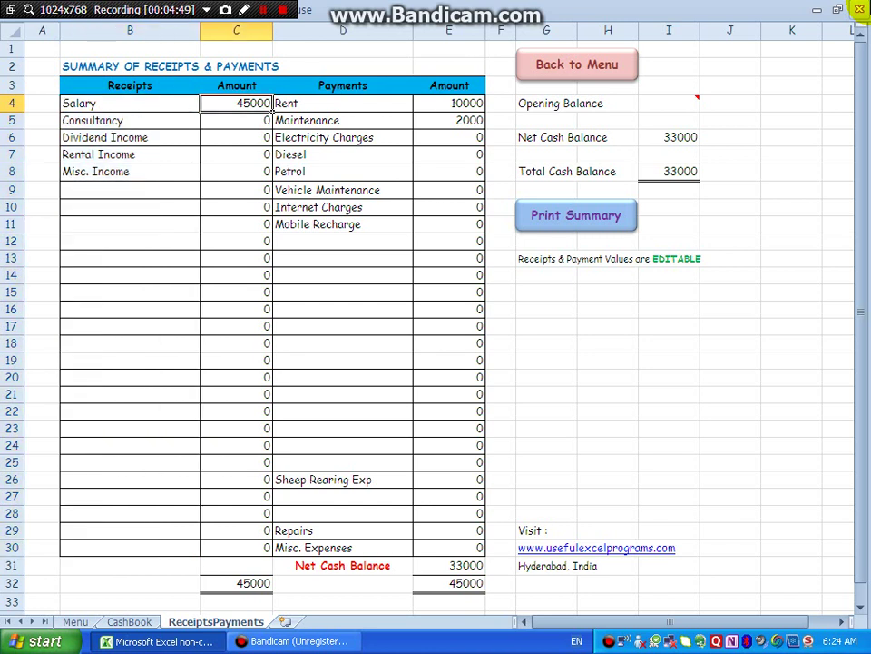
key(Down)
key(Down)
key(Down)
key(Down)
key(Up)
key(Up)
key(Up)
key(Up)
key(Down)
key(Down)
Examine the payment account names in the summary down to Mobile Recharge.
key(Right)
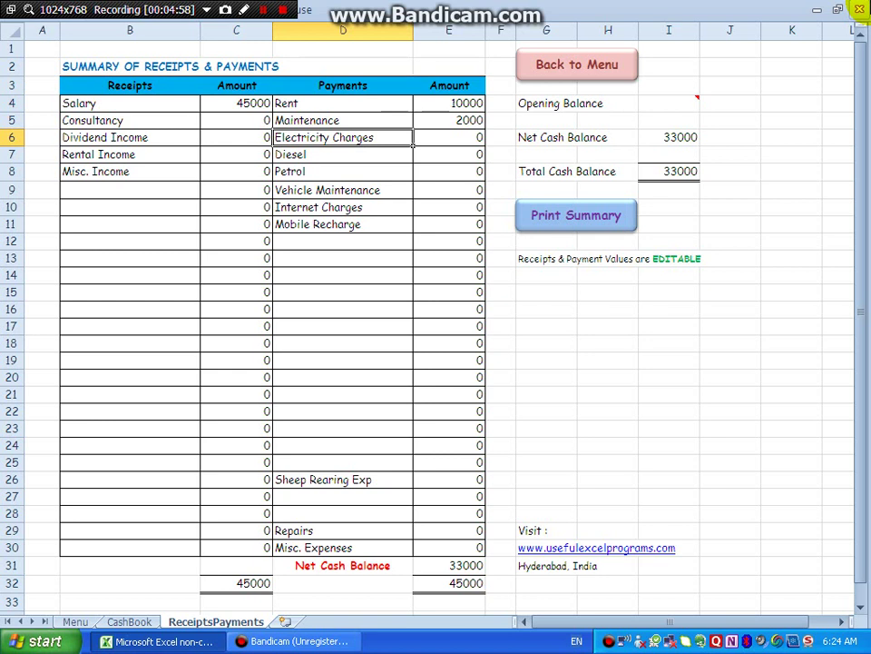
key(Up)
key(Up)
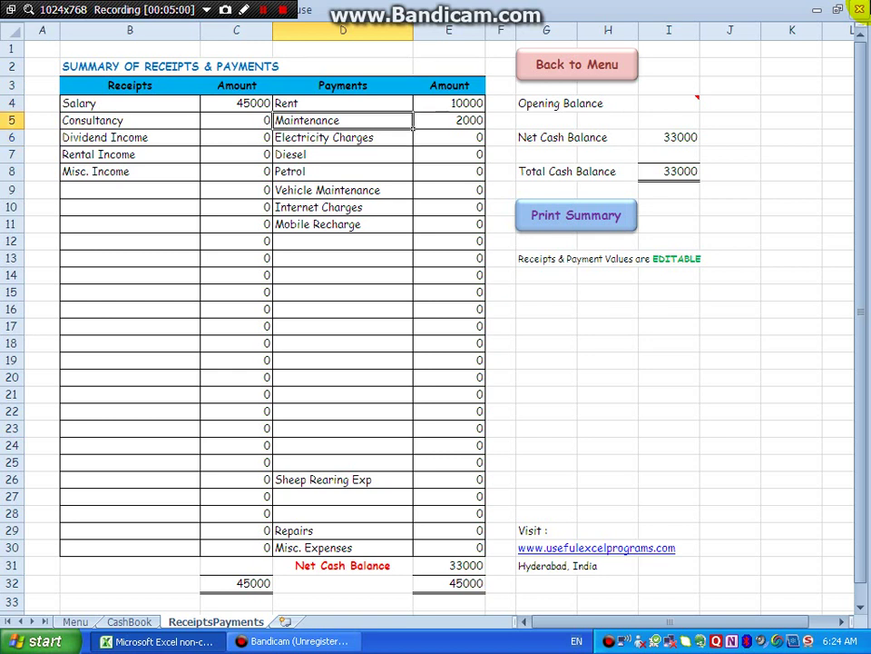
key(Down)
key(Down)
key(Down)
key(Down)
key(Down)
key(Down)
key(Down)
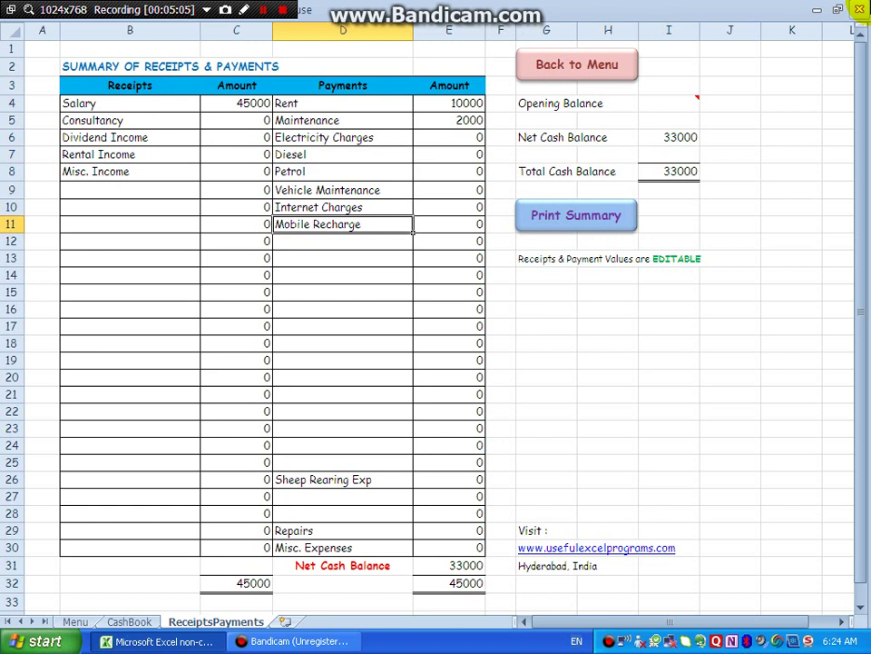
Return to the cash book and examine the payment amounts of the two Maintenance entries.
key(ctrl+Page_Up)
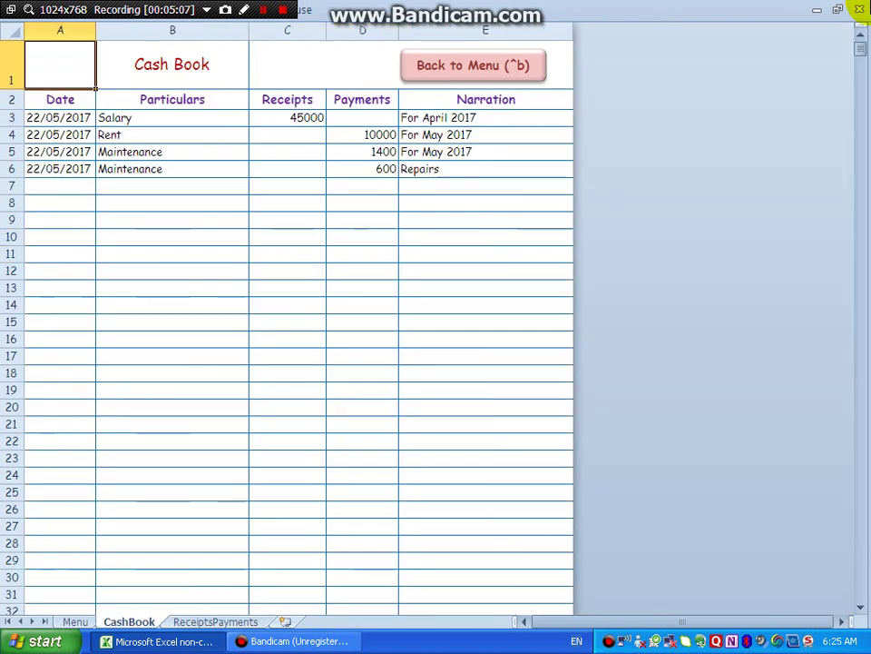
key(Down)
key(Down)
key(Down)
key(Down)
key(Right)
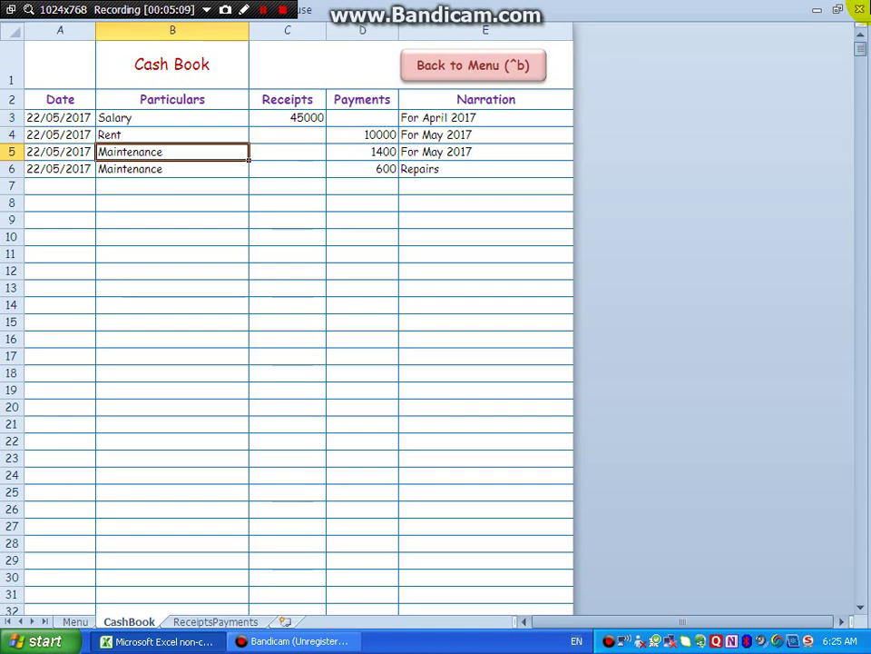
key(Right)
key(Right)
key(Down)
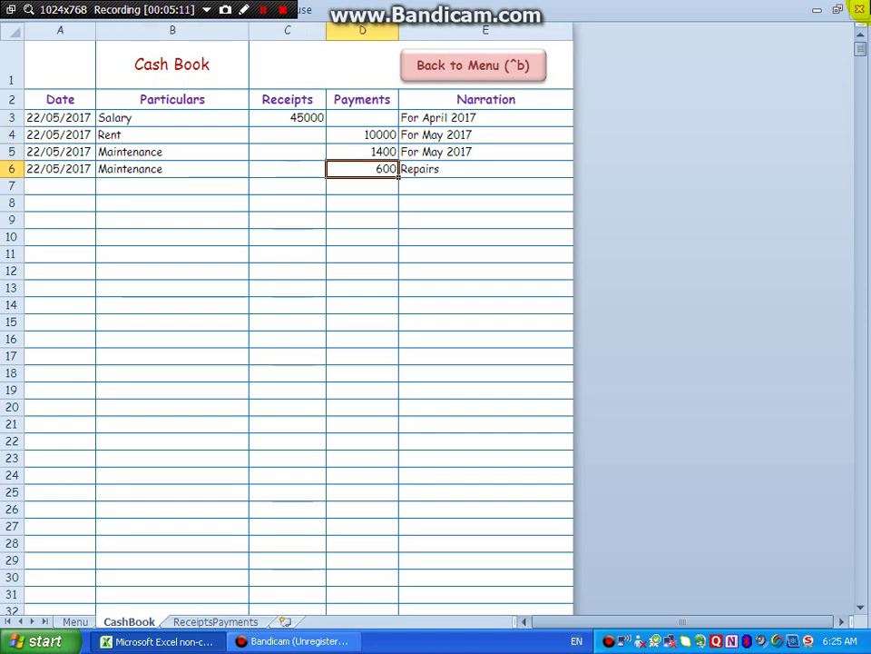
Compare the Maintenance payment total in the summary with the two Maintenance entries in the cash book.
key(Up)
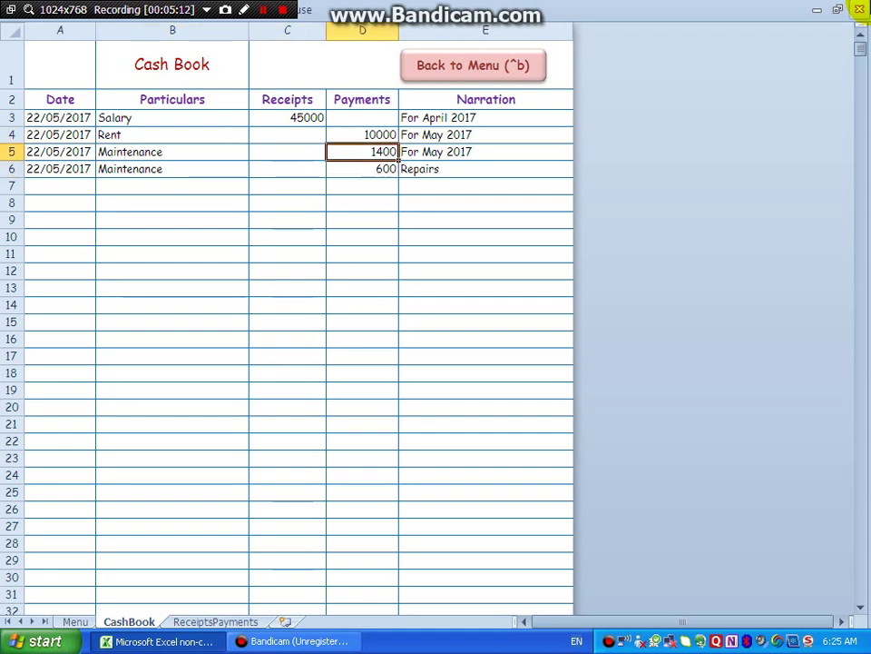
key(ctrl+Page_Down)
key(Right)
key(Right)
key(Right)
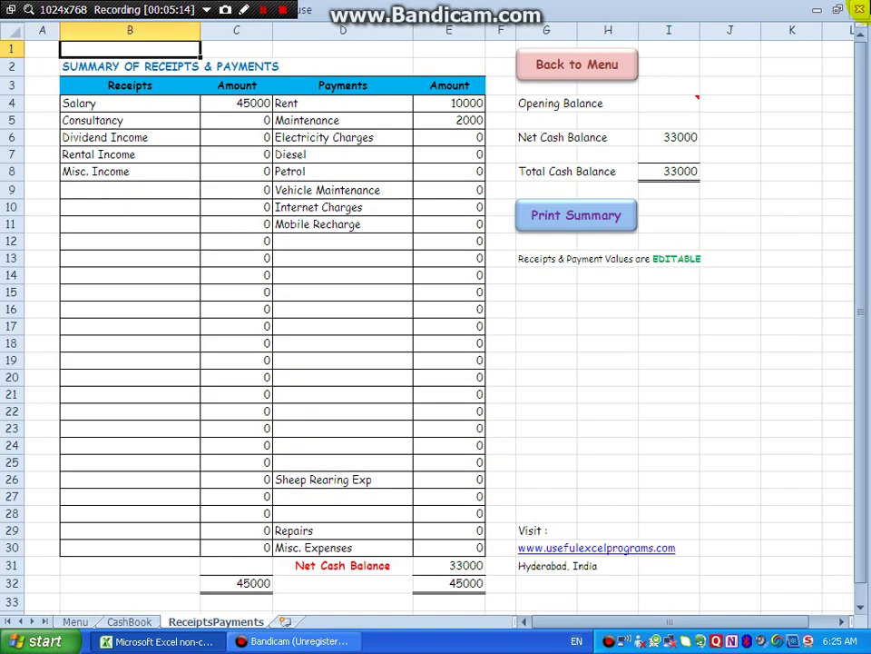
key(Down)
key(Down)
key(Down)
key(Down)
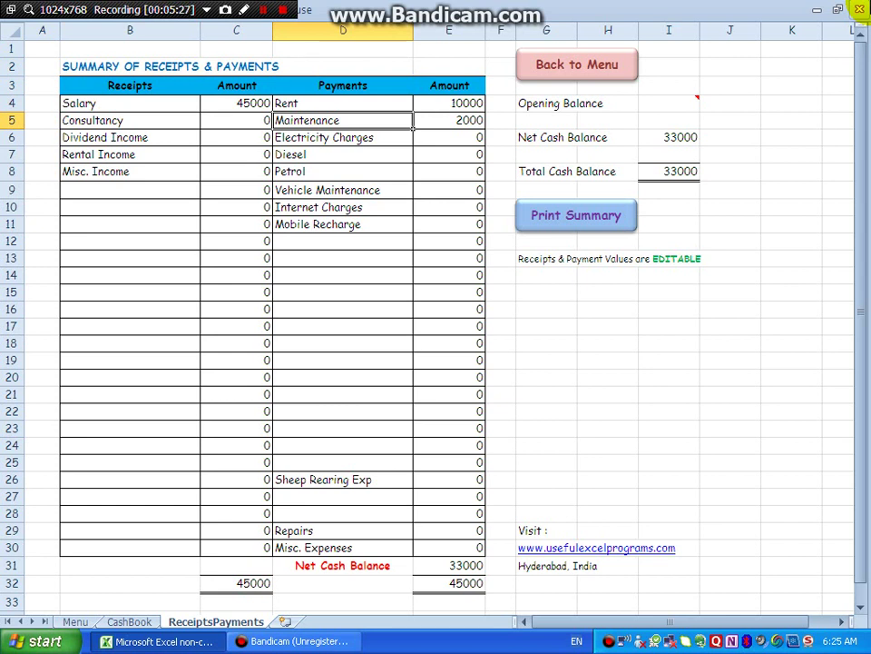
key(ctrl+Page_Up)
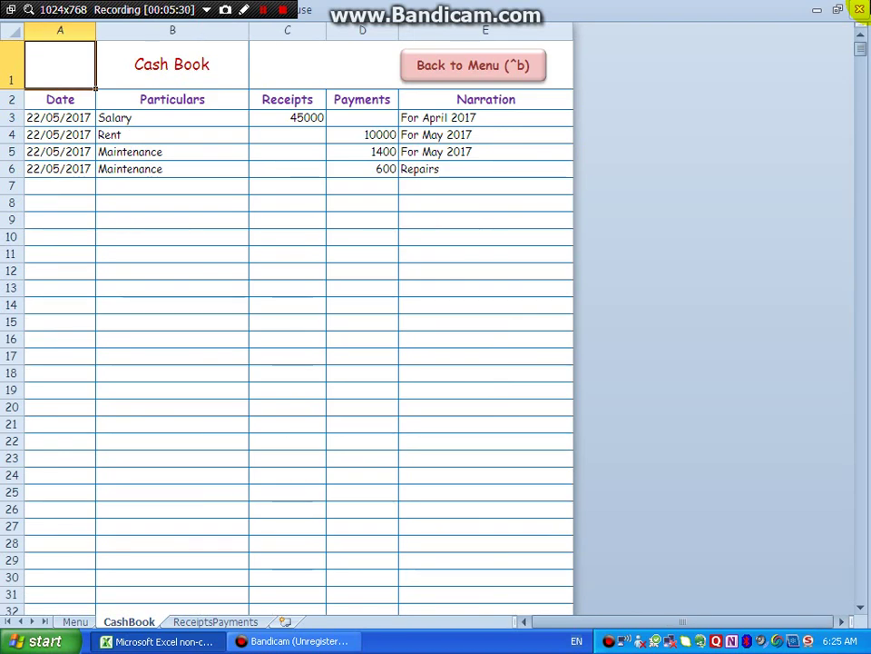
Return to the summary and select the whole list of payment account cells, D4:D30, from Rent to Misc. Expenses.
key(ctrl+Page_Down)
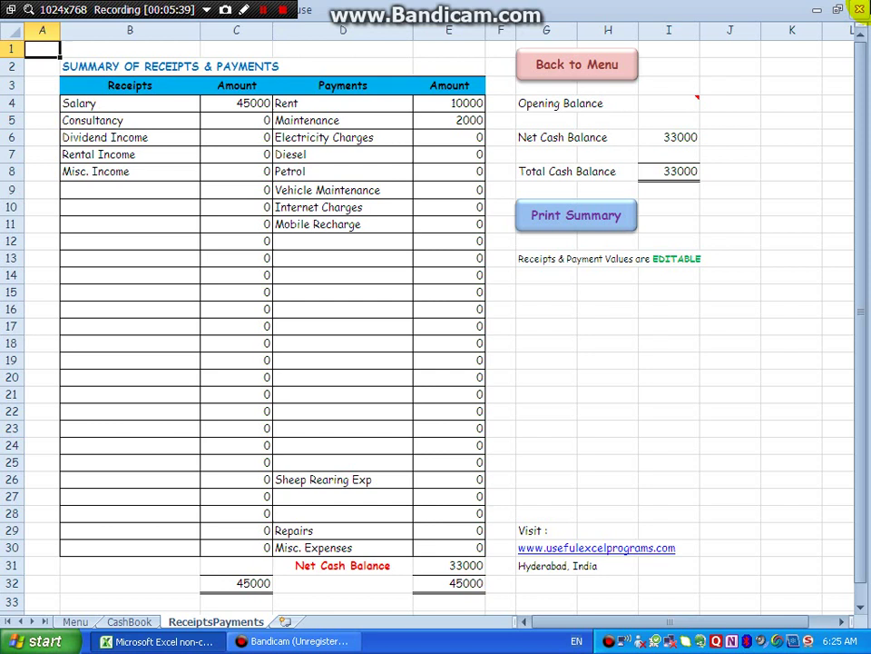
key(Right)
key(Right)
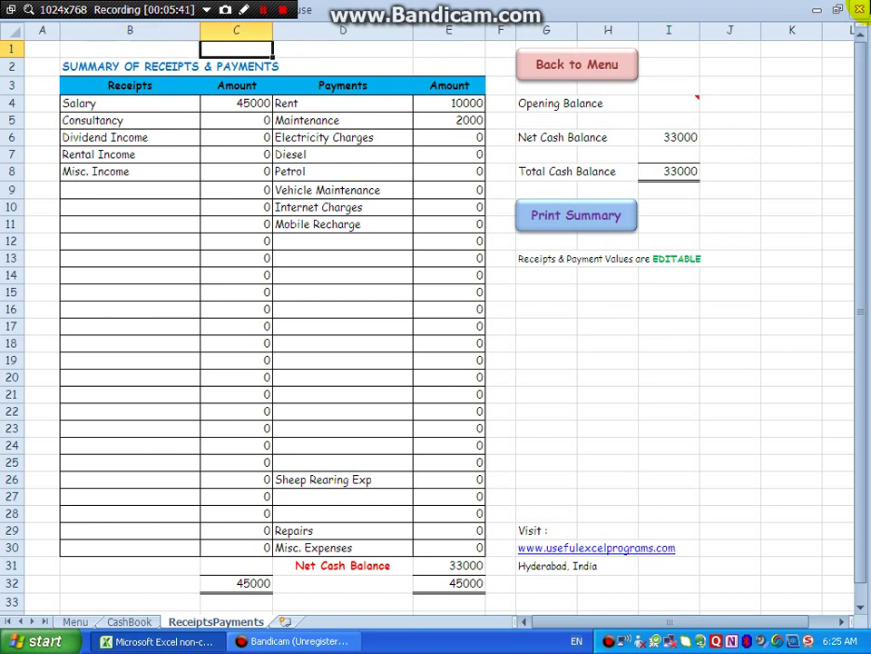
key(Right)
key(Down)
key(Down)
key(Down)
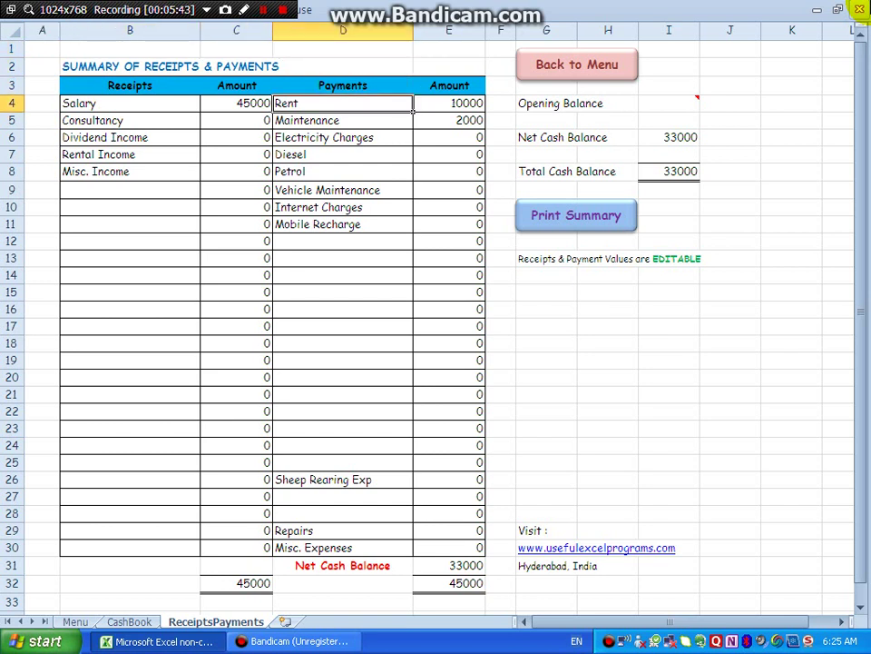
key(shift+Down)
key(shift+Down)
key(shift+Down)
key(shift+Down)
key(shift+Down)
key(shift+Down)
key(shift+Down)
key(shift+Down)
key(shift+Down)
key(shift+Down)
key(shift+Down)
key(shift+Down)
key(shift+Down)
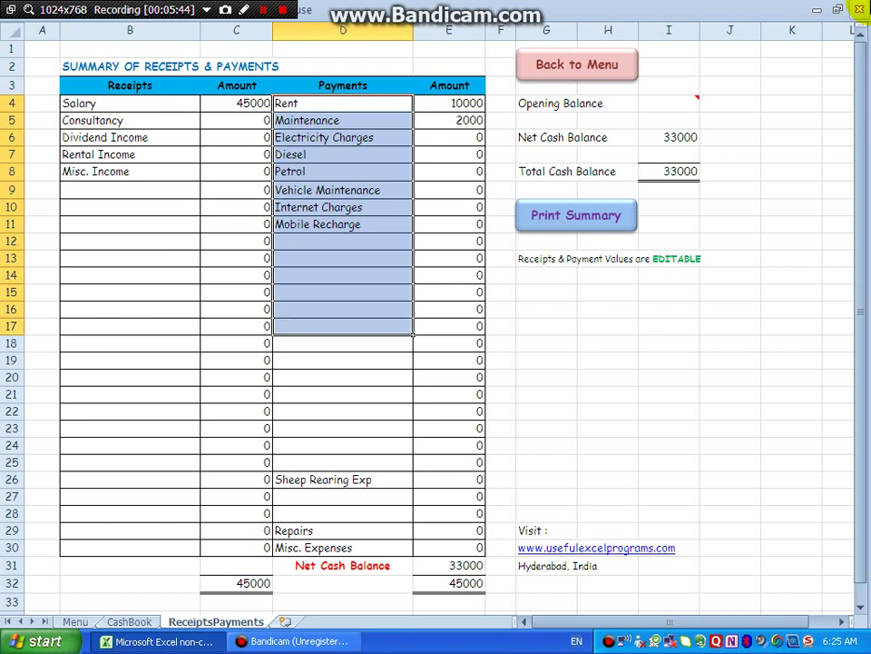
key(shift+Down)
key(shift+Down)
key(shift+Down)
key(shift+Down)
key(shift+Down)
key(shift+Down)
key(shift+Down)
key(shift+Down)
key(shift+Down)
key(shift+Down)
key(shift+Down)
key(shift+Down)
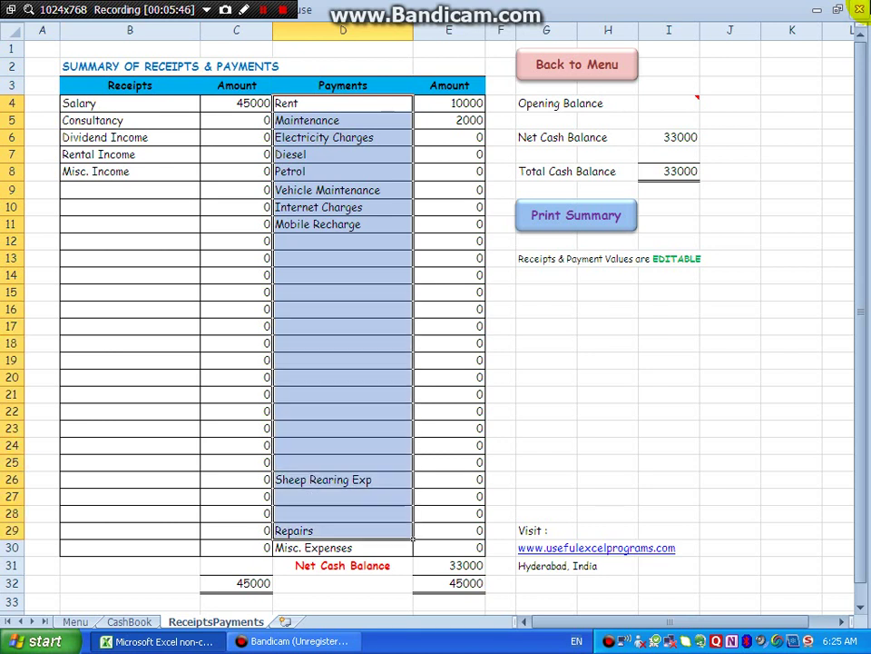
key(shift+Down)
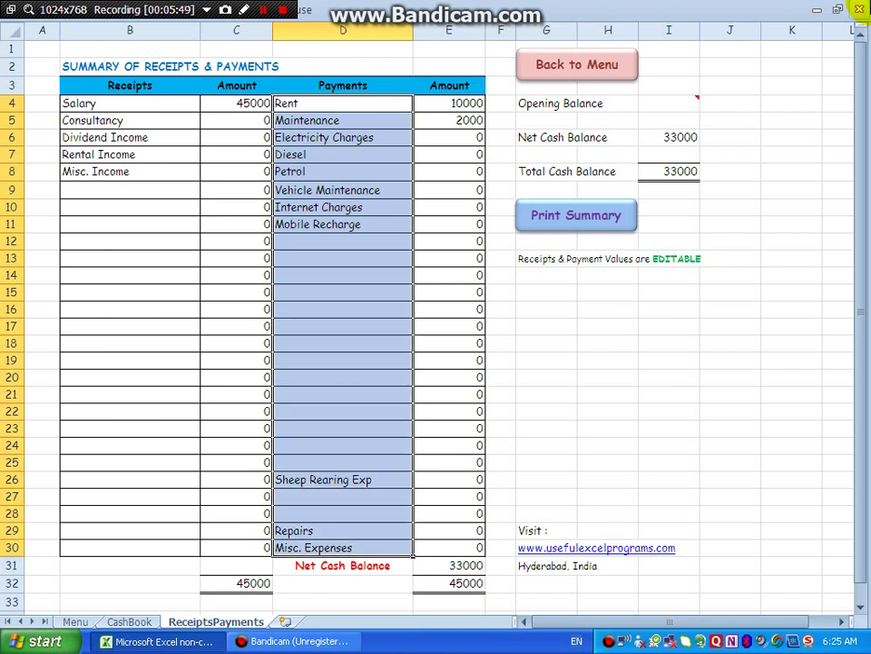
Examine the payment account list in the summary, ending at the Sheep Rearing Exp row.
key(Down)
key(Down)
key(Down)
key(Down)
key(Down)
key(Down)
key(Down)
key(Down)
key(Down)
key(Down)
key(Down)
key(Down)
key(Down)
key(Down)
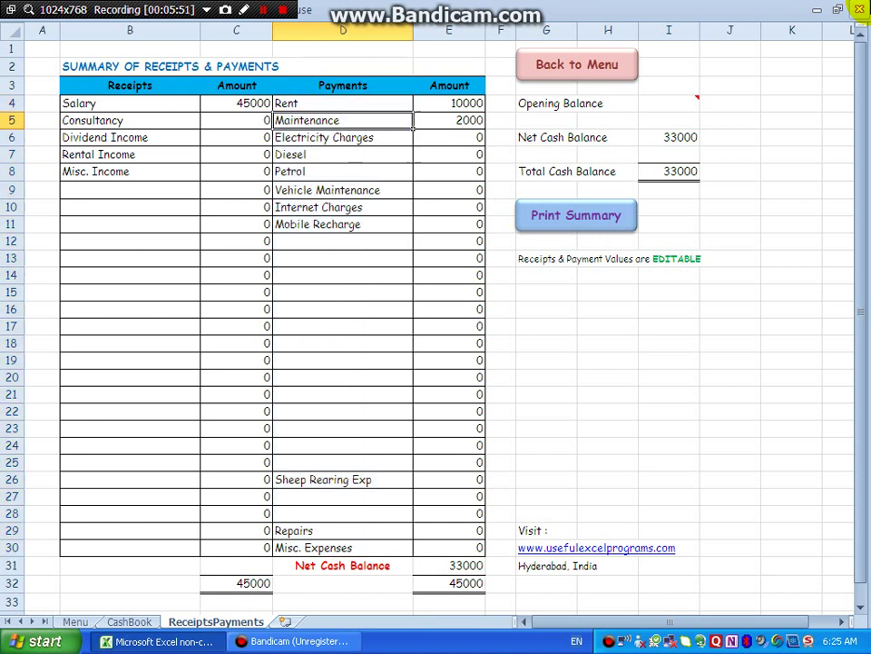
key(Down)
key(Down)
key(Down)
key(Down)
key(Down)
key(Down)
key(Down)
key(Down)
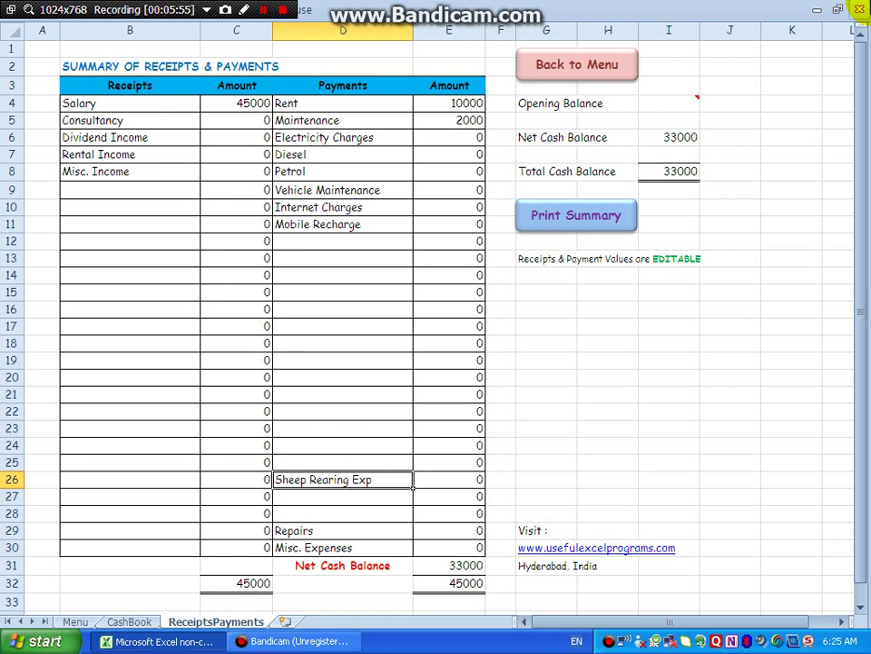
Open the payments form and set the account to Misc. Expenses.
key(Return)
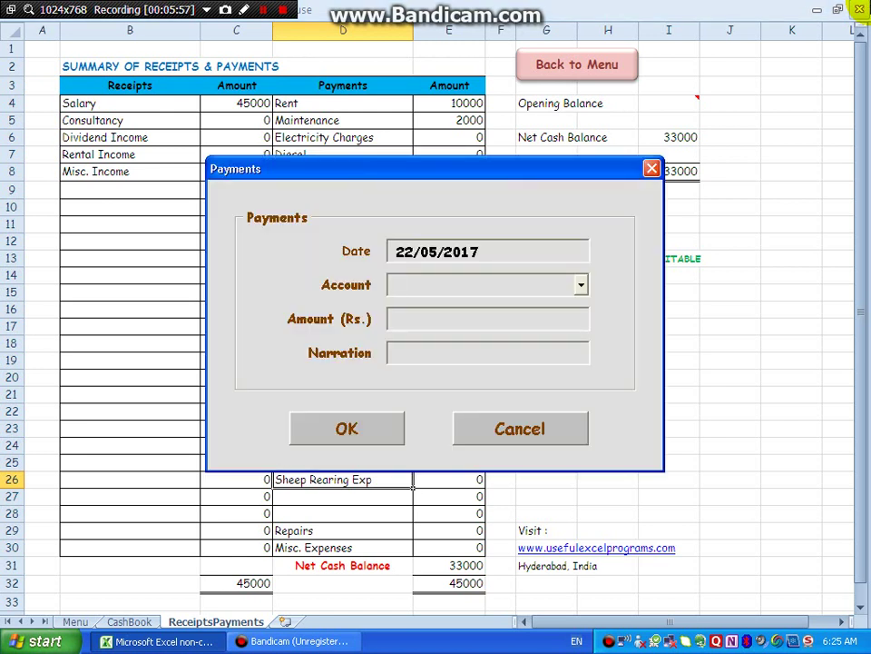
text(S)
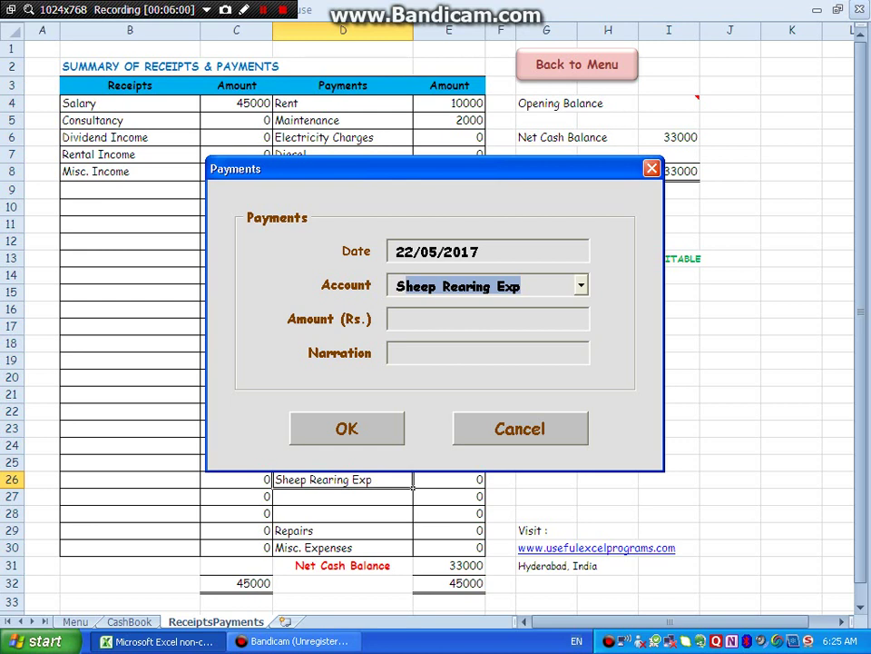
key(BackSpace)
key(BackSpace)
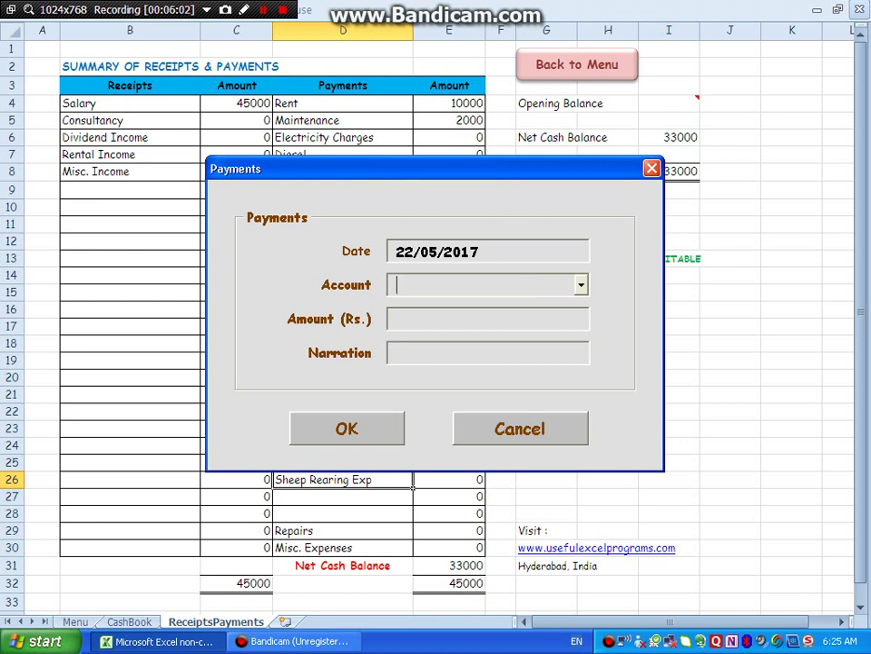
text(M)
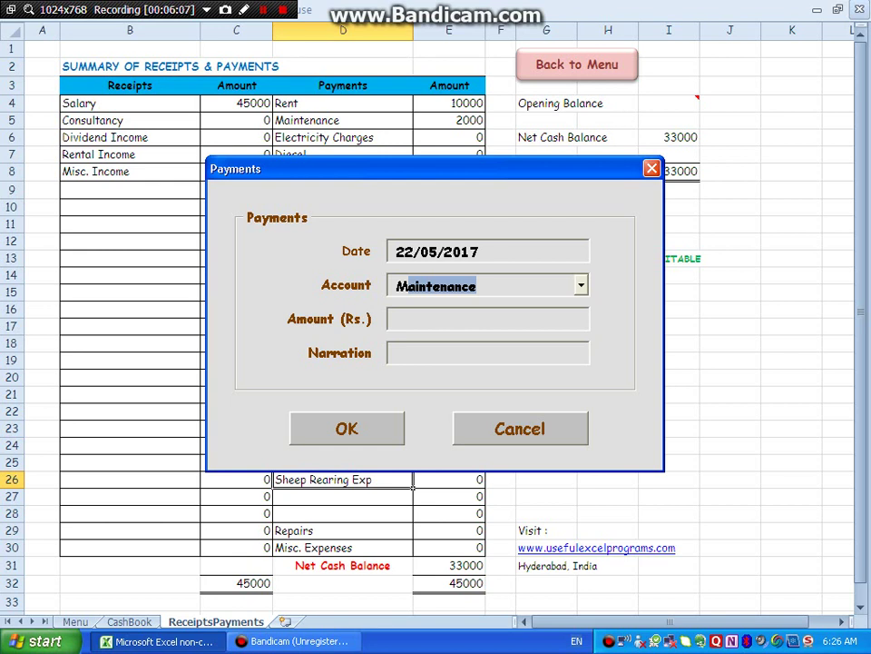
text(isc. Expenses)
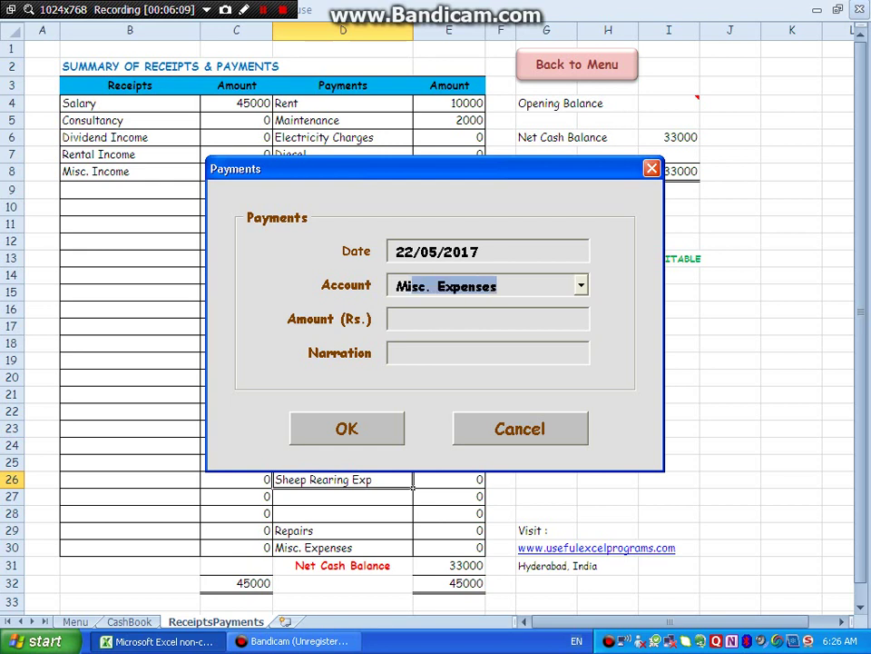
key(Tab)
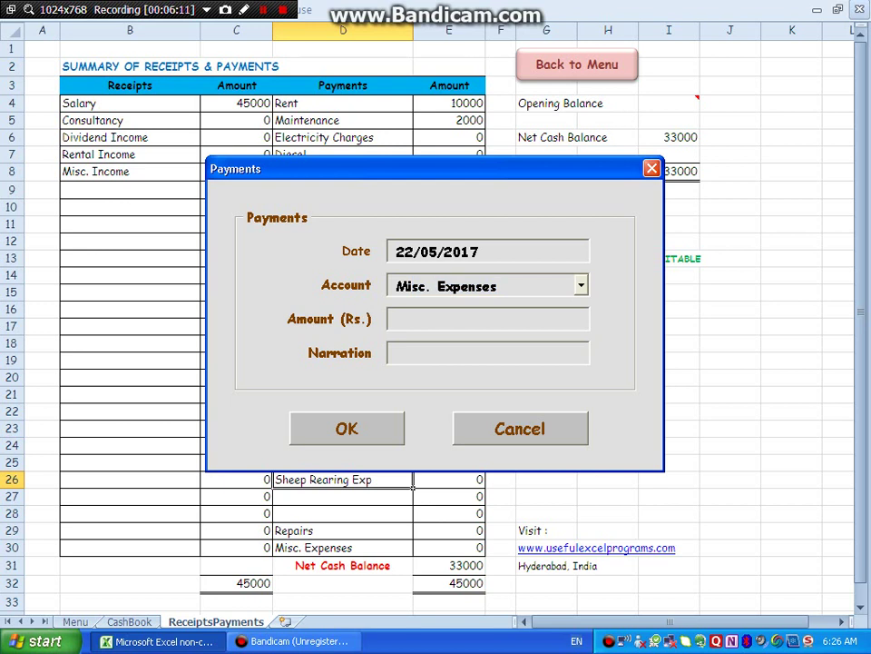
Record the Misc. Expenses payment with an amount of 65 and a blank narration, and close the form.
text(65)
key(Tab)
text(For)
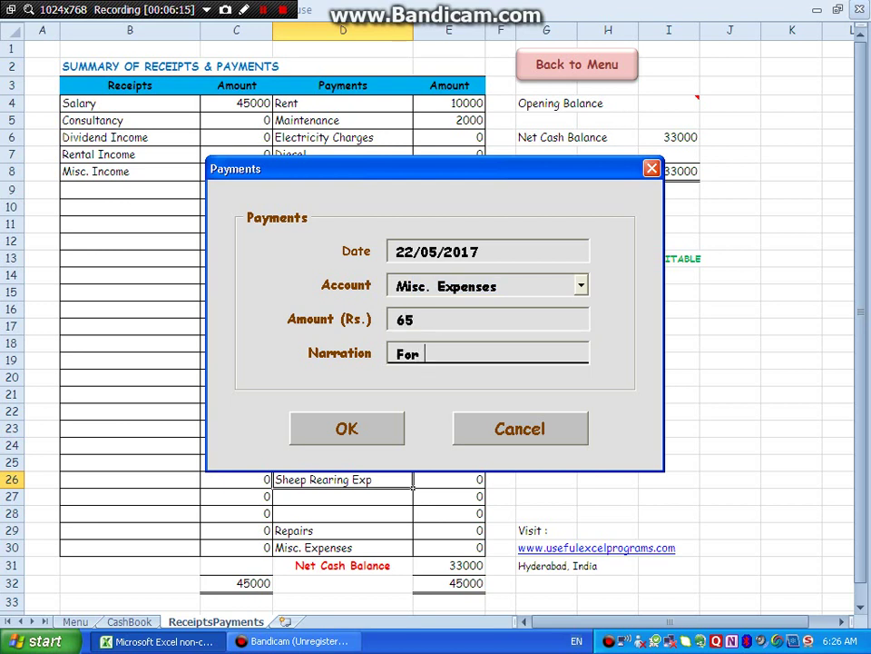
key(BackSpace)
key(BackSpace)
key(BackSpace)
key(BackSpace)
key(Tab)
key(Return)
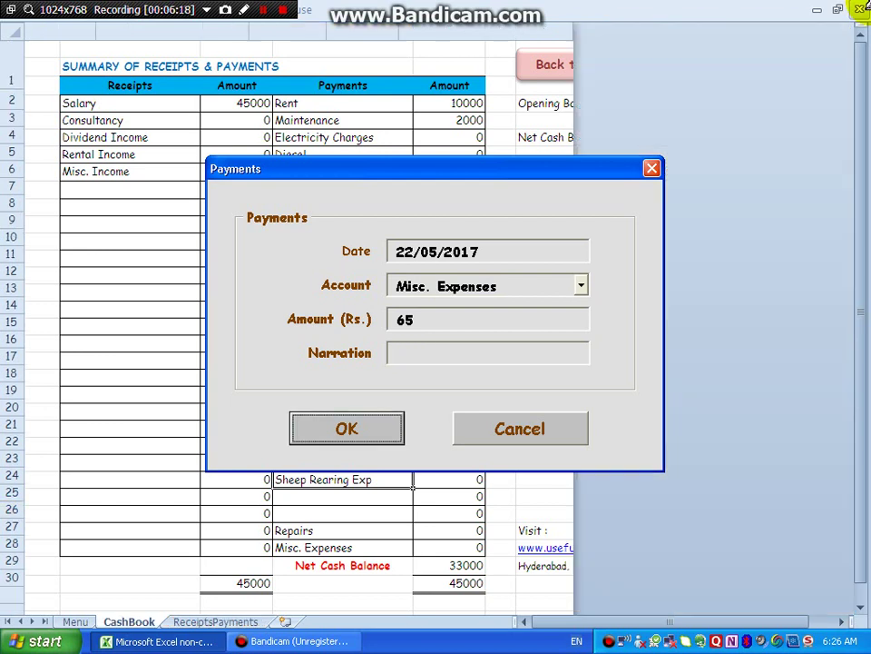
key(Escape)
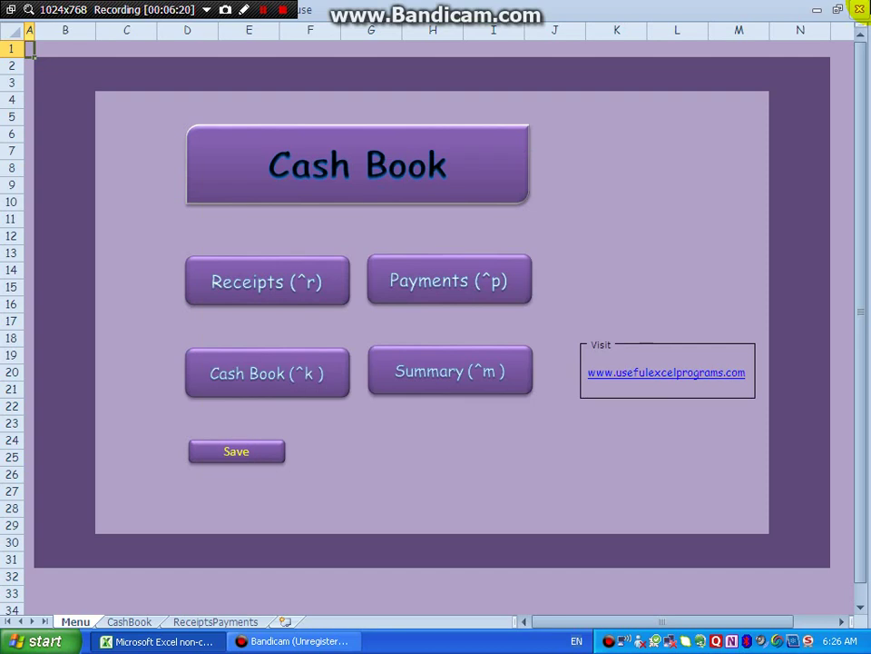
Check the new Misc. Expenses entry in the cash book and its amount in the summary.
key(ctrl+k)
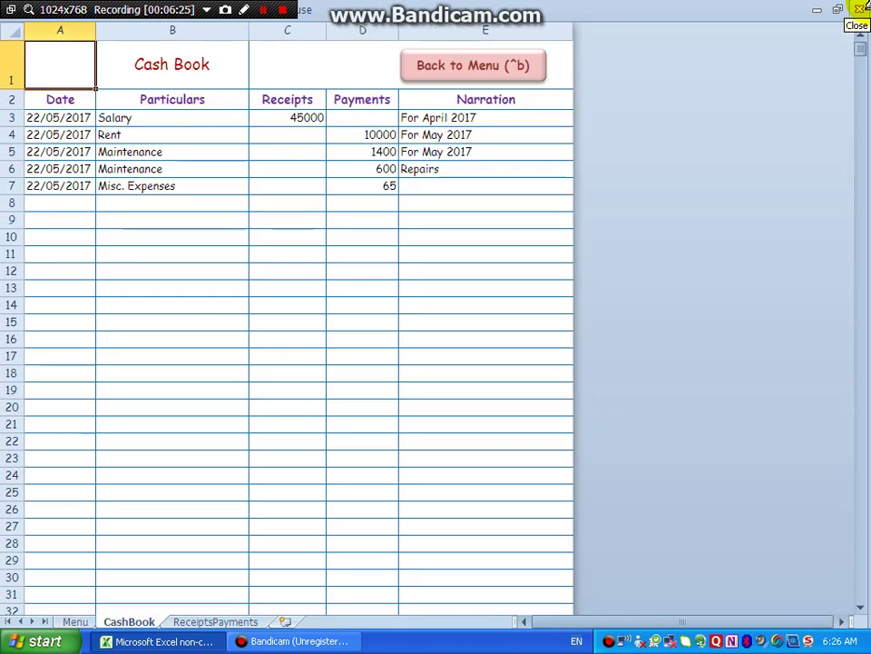
key(ctrl+Page_Down)
key(Down)
key(Down)
key(Down)
key(Down)
key(Down)
key(Down)
key(Down)
key(Down)
key(Down)
key(Down)
key(Down)
key(Down)
key(Down)
key(Down)
key(Down)
key(Down)
key(Down)
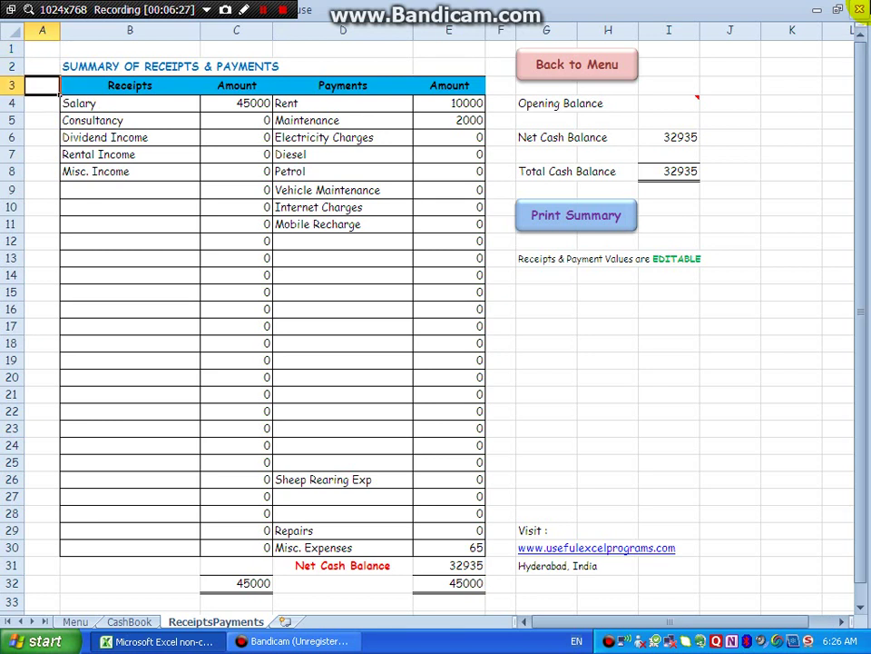
key(Down)
key(Down)
key(Down)
key(Down)
key(Down)
key(Down)
key(Down)
key(Down)
key(Down)
key(Down)
key(Right)
key(Right)
key(Right)
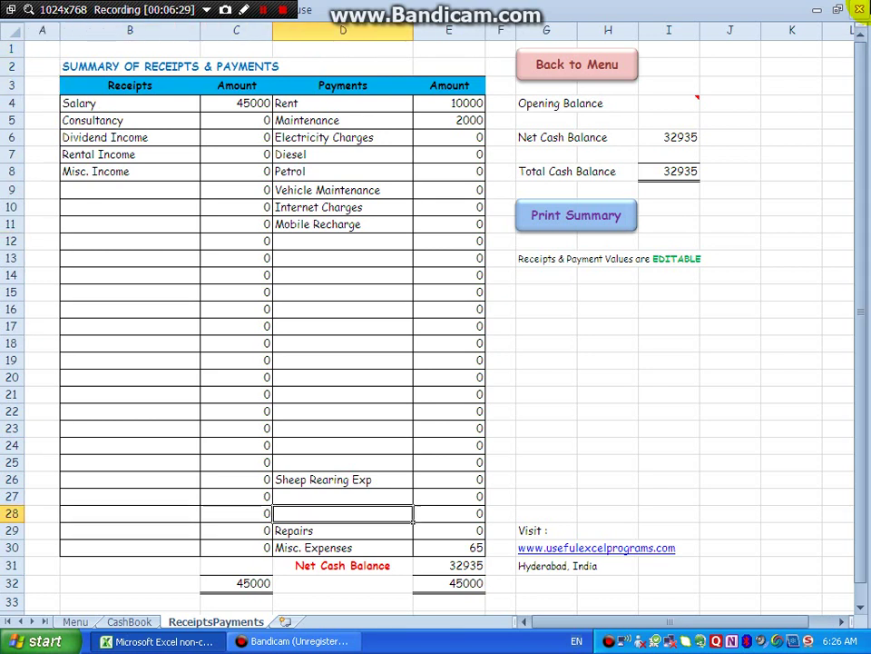
key(Right)
key(Down)
key(Down)
key(Up)
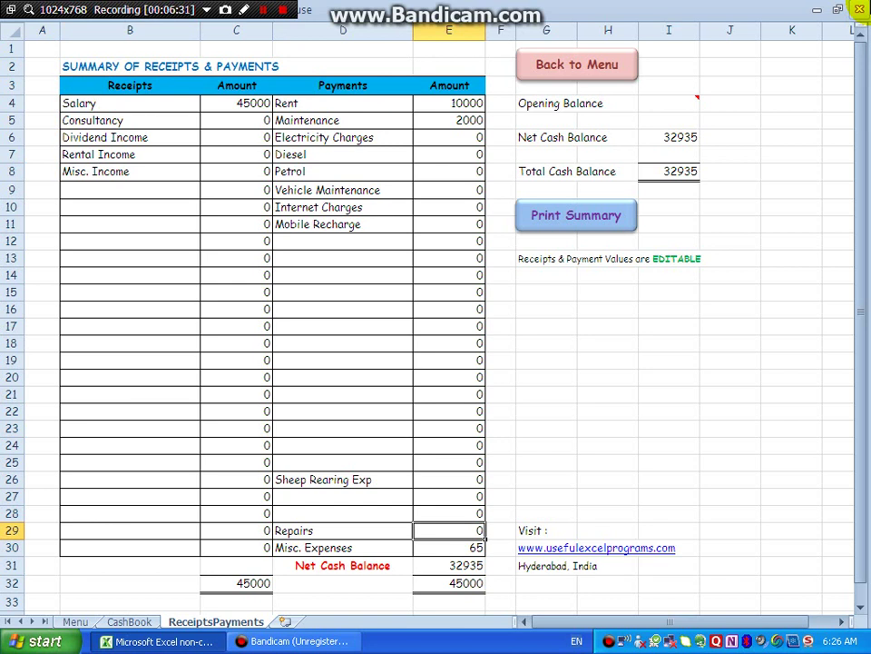
key(Down)
Examine the summary's payment accounts from the Misc. Expenses row back up to Rent.
key(Up)
key(Up)
key(Up)
key(Up)
key(Up)
key(Up)
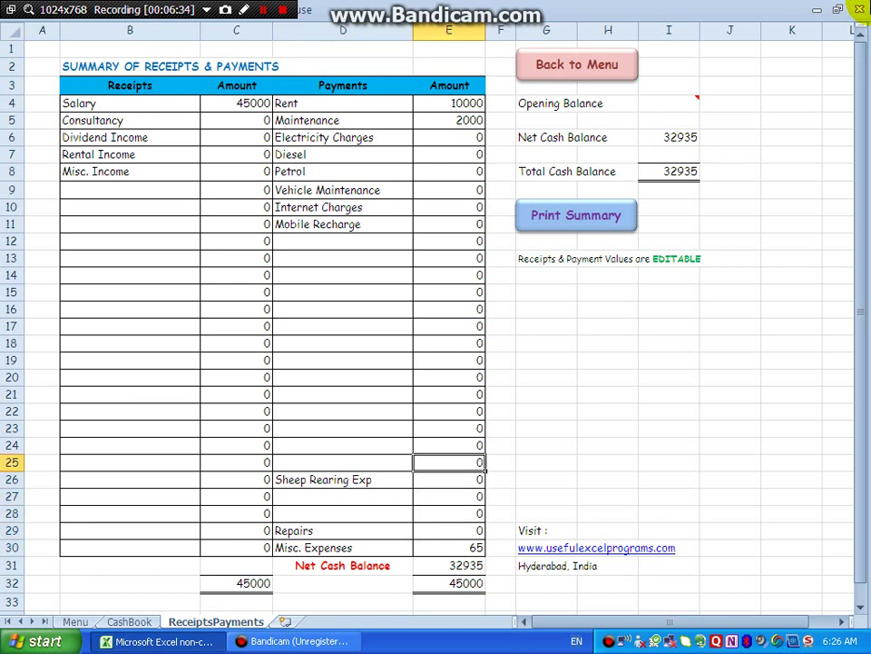
key(Left)
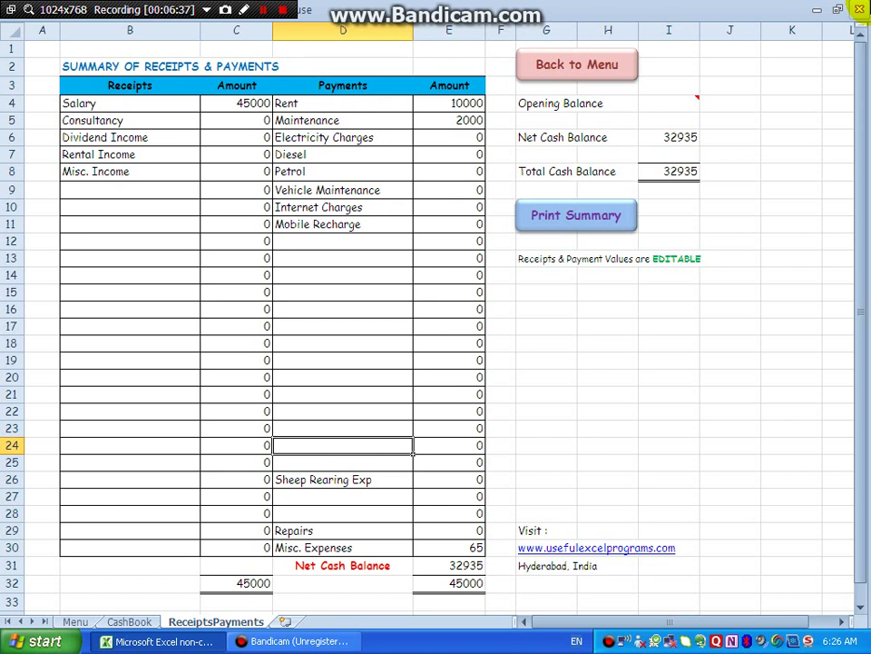
key(Up)
key(Up)
key(Up)
key(Up)
key(Up)
key(Up)
key(Up)
key(Up)
key(Up)
key(Up)
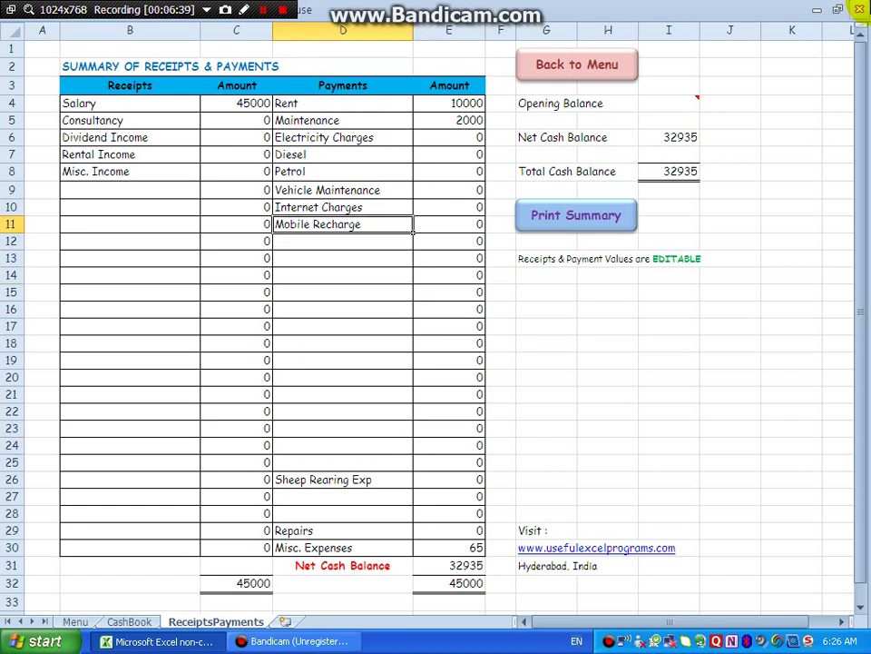
key(Up)
key(Up)
key(Up)
key(Up)
key(Up)
key(Up)
key(Up)
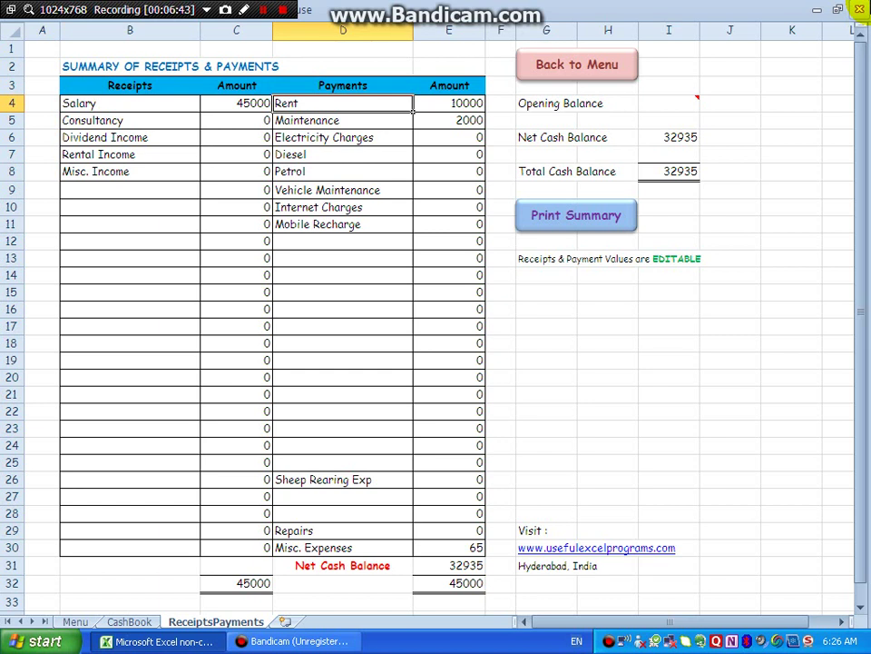
Review the payment account names between Rent and Vehicle Maintenance in the summary, ending back at Rent.
key(Down)
key(Down)
key(Down)
key(Down)
key(Down)
key(Down)
key(Down)
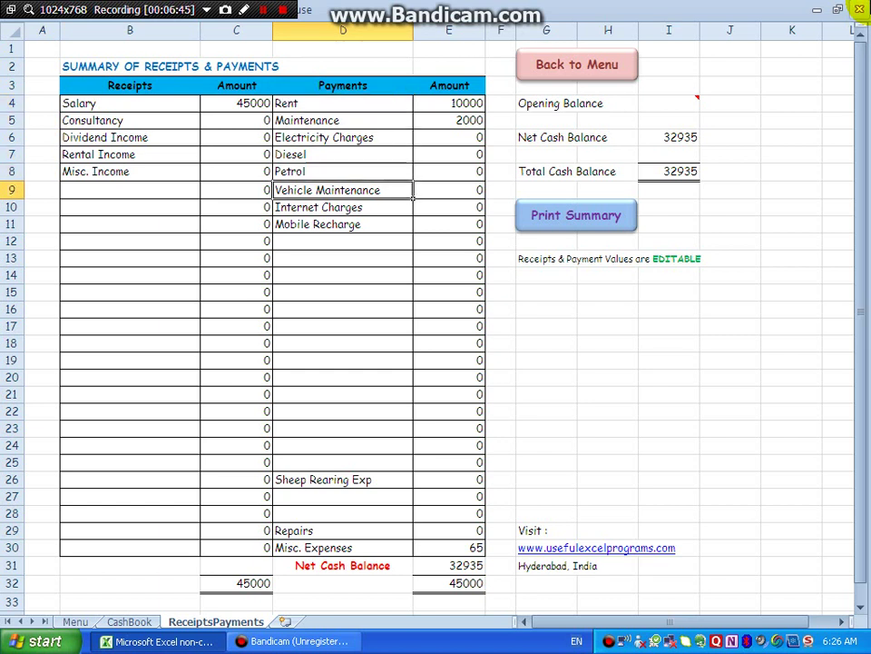
key(Up)
key(Up)
key(Up)
key(Up)
key(Up)
key(Up)
key(Up)
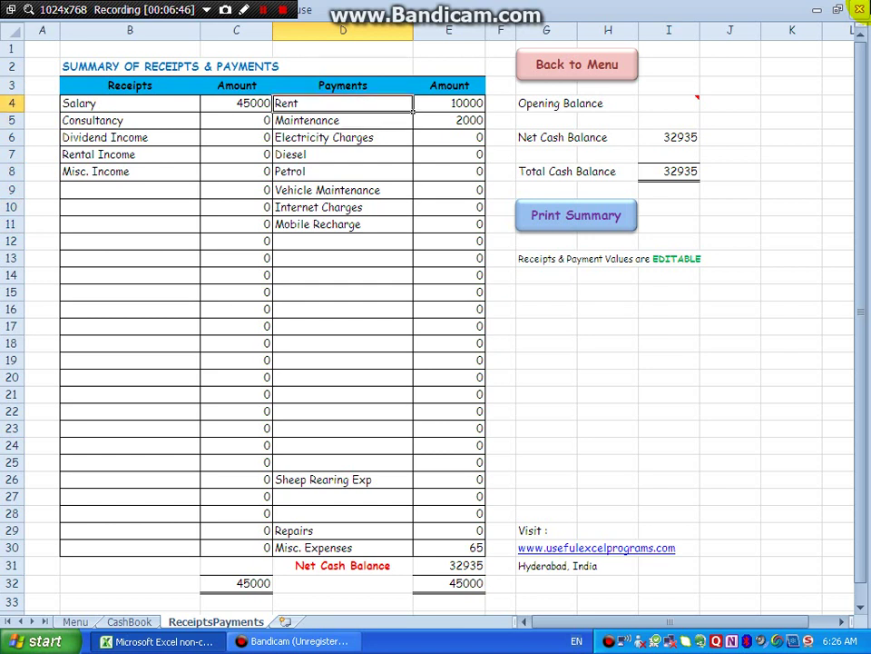
Select the summary's payment accounts from Rent down to Misc. Expenses, and read the note about editable receipt and payment values.
key(shift+Down)
key(shift+Down)
key(shift+Down)
key(shift+Down)
key(shift+Down)
key(shift+Down)
key(shift+Down)
key(shift+Down)
key(shift+Down)
key(shift+Down)
key(shift+Down)
key(shift+Down)
key(shift+Down)
key(shift+Down)
key(shift+Down)
key(shift+Down)
key(shift+Down)
key(shift+Down)
key(shift+Down)
key(shift+Down)
key(shift+Down)
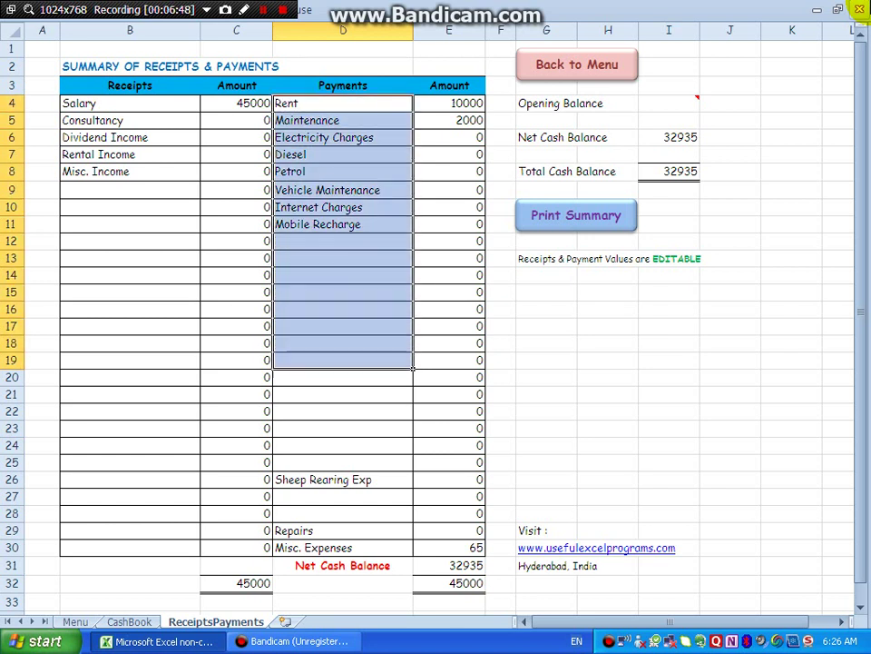
key(shift+Down)
key(shift+Down)
key(shift+Down)
key(shift+Down)
key(shift+Down)
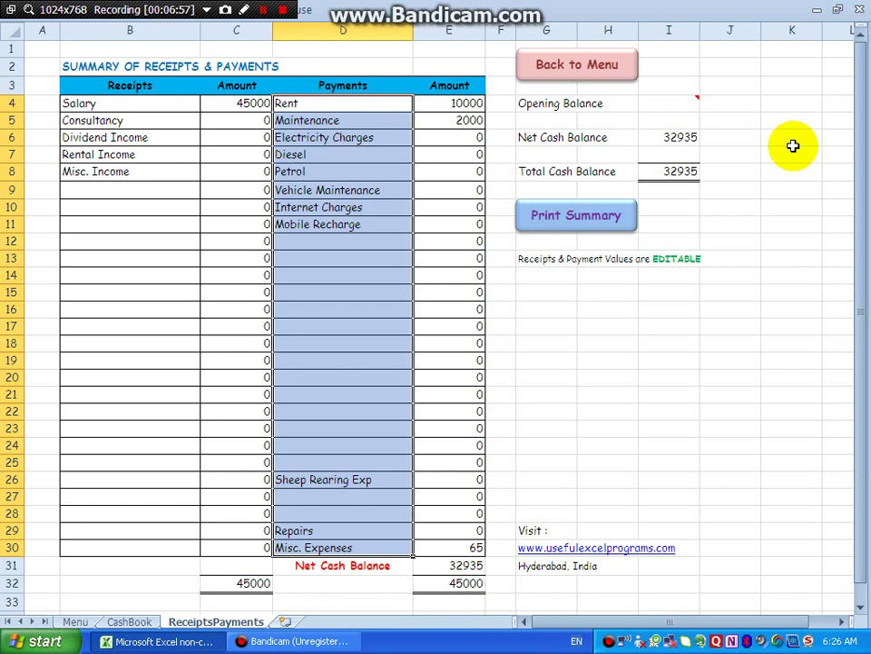
click(535, 265)
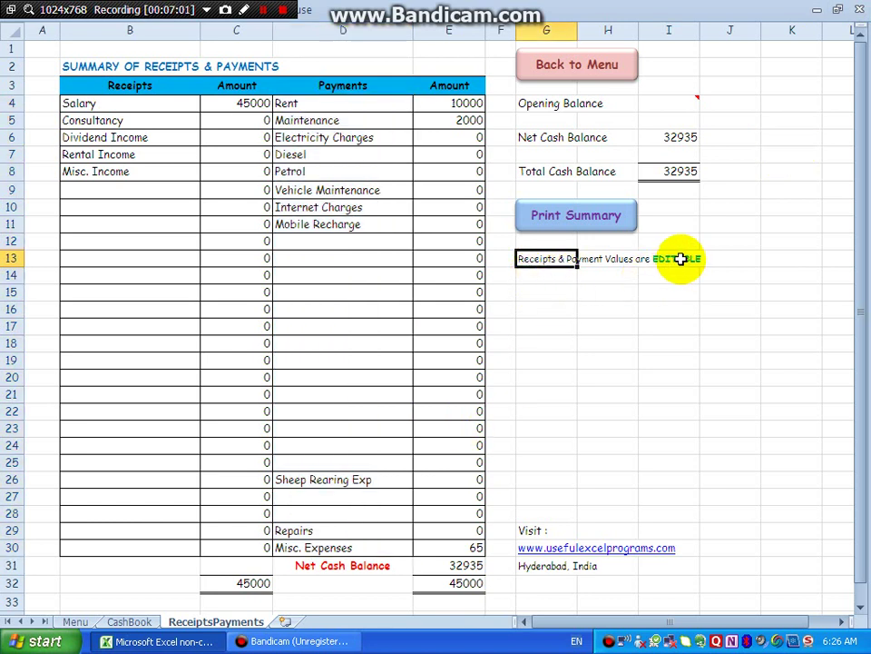
Enter an opening balance of 1250 in the summary of receipts and payments.
click(690, 97)
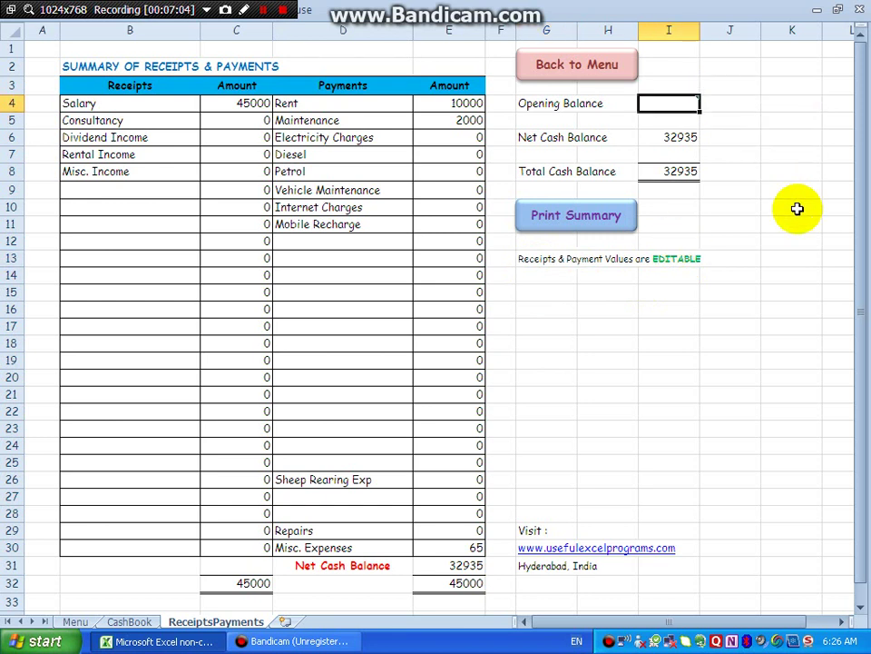
text(1250)
key(Tab)
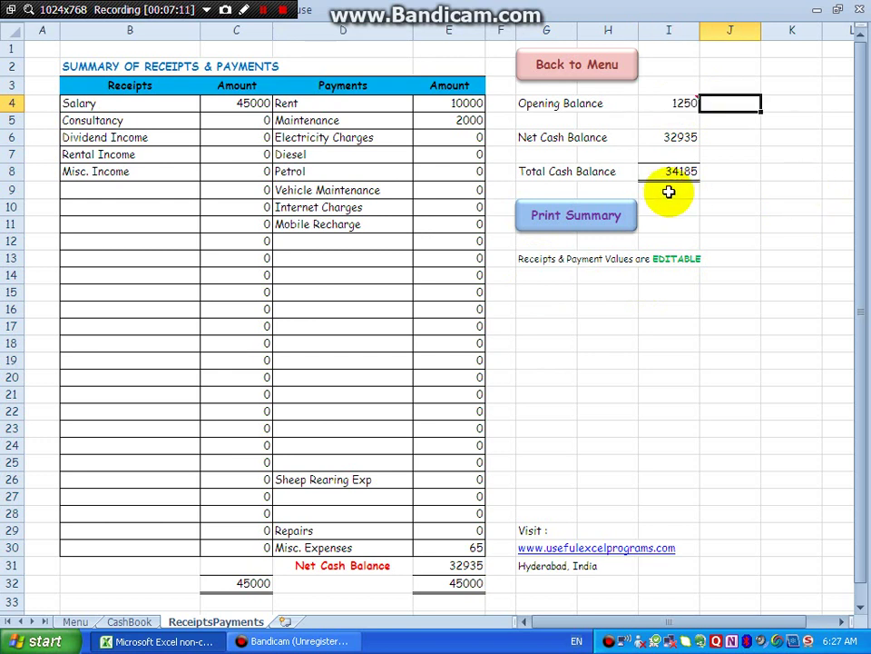
Review the CashBook and Menu sheets, and return to the website reference on the ReceiptsPayments sheet.
click(123, 622)
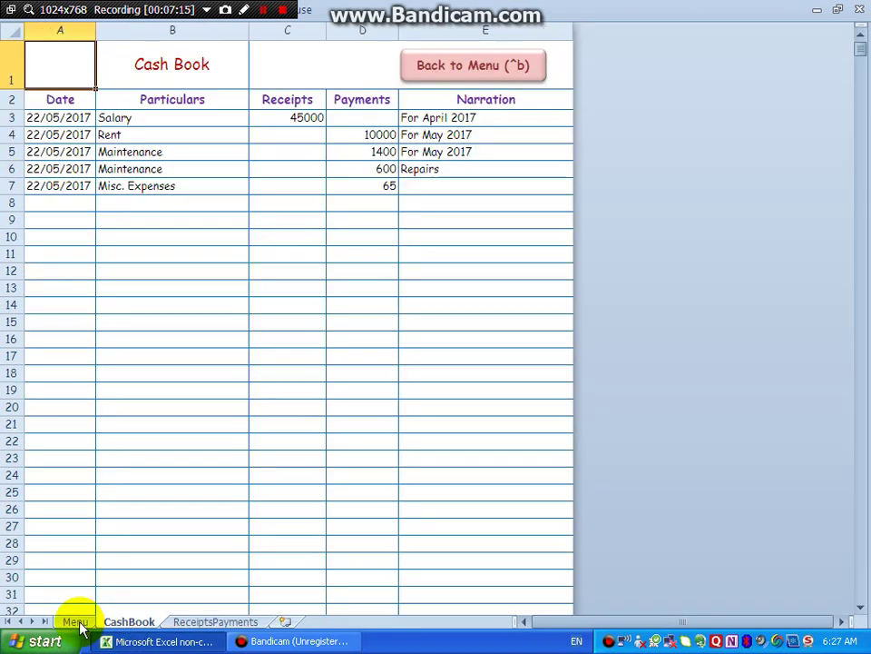
click(76, 622)
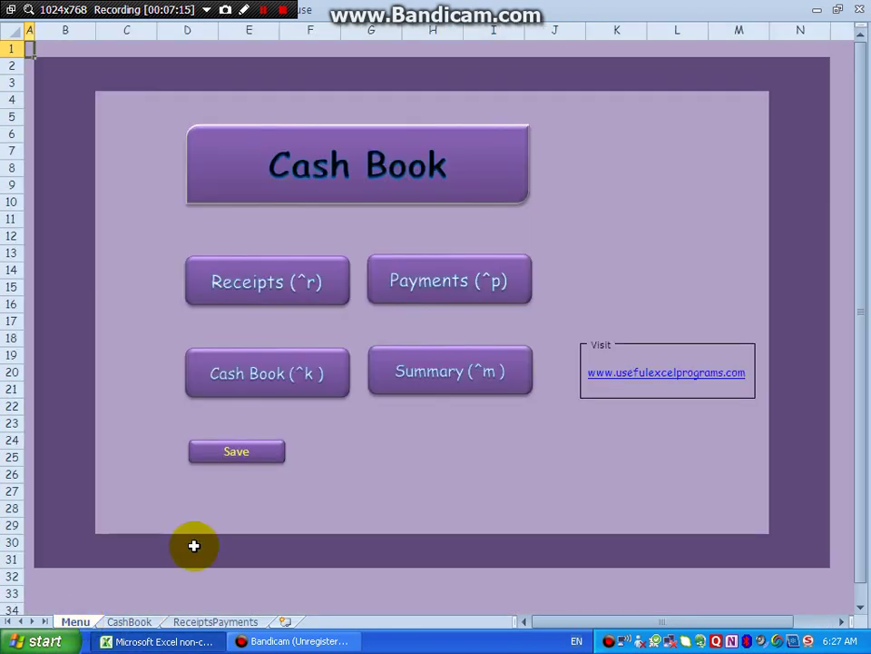
click(241, 621)
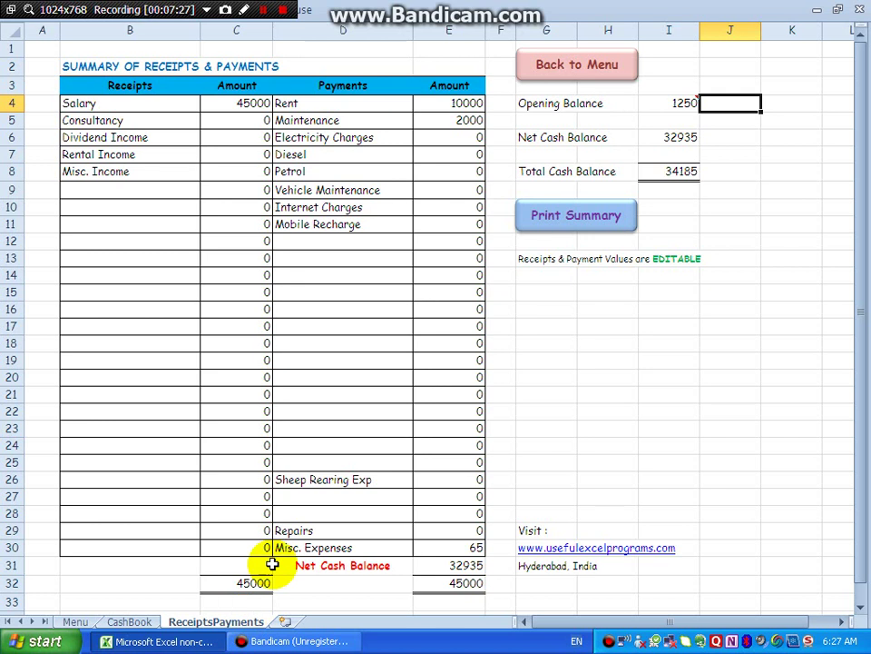
click(534, 534)
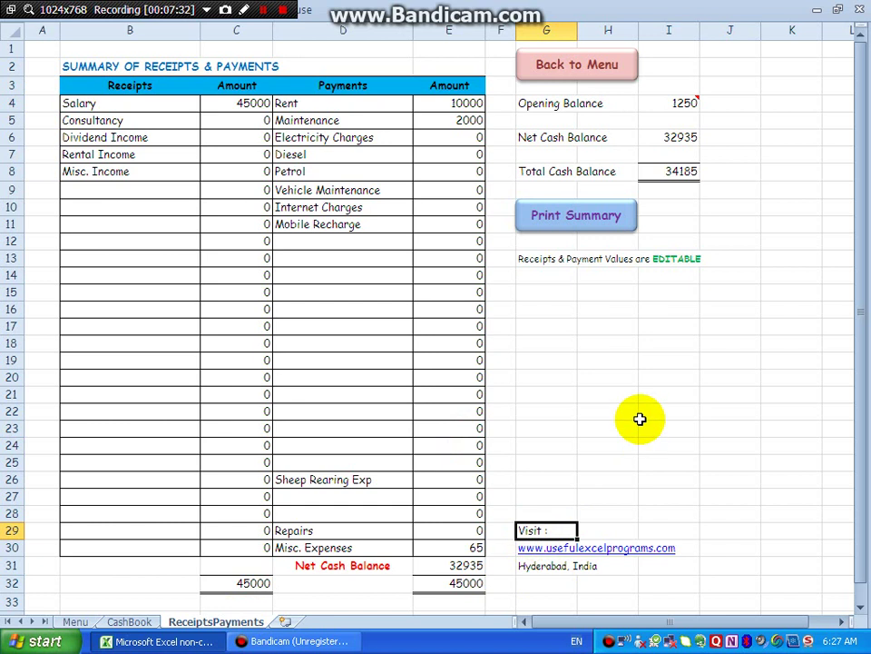